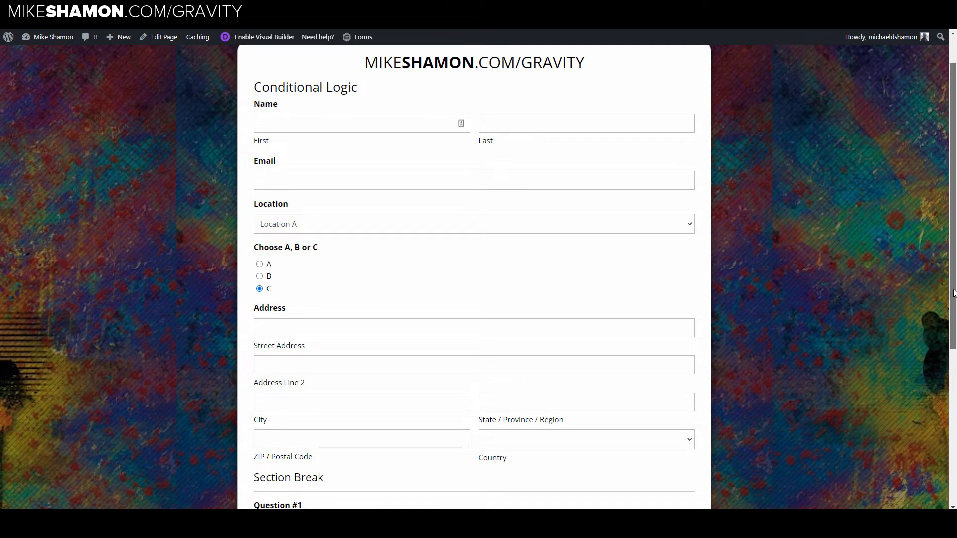
- Test the published form by ticking Second Choice in Question #2 and entering 4 as the answer to 2+2=?
{"action": "left_click_drag", "start_coordinate": [952, 292], "coordinate": [952, 438]}
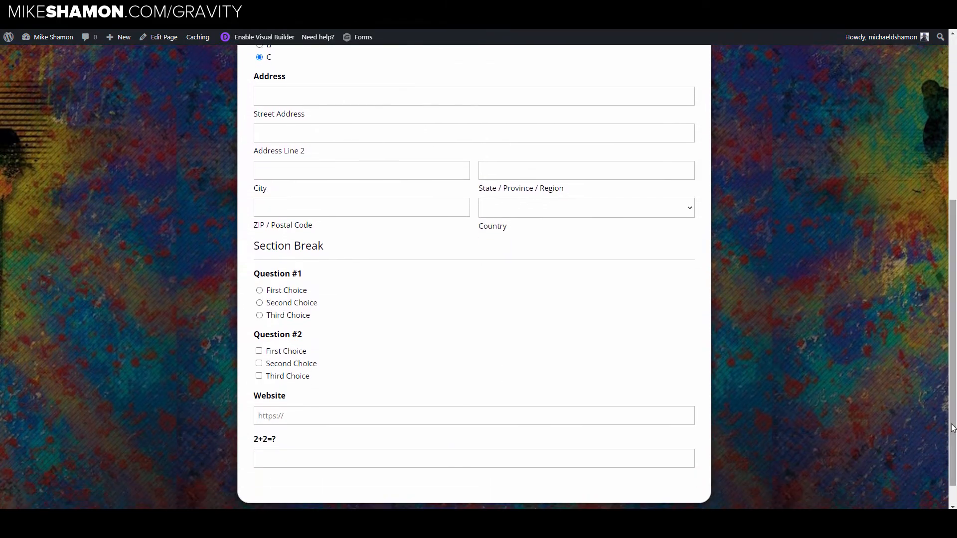
{"action": "left_click", "coordinate": [304, 369]}
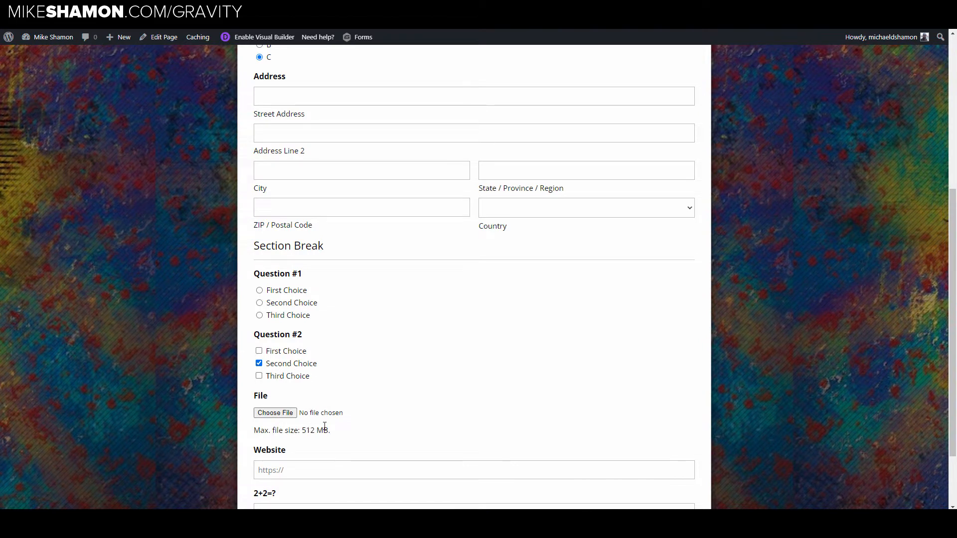
{"action": "scroll", "coordinate": [325, 426], "scroll_direction": "down", "scroll_amount": 2}
{"action": "left_click", "coordinate": [315, 430]}
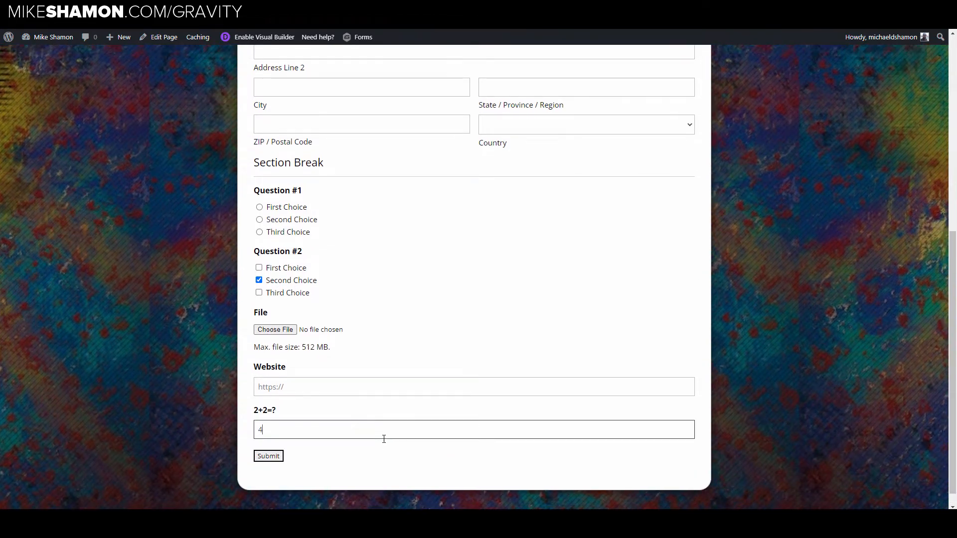
{"action": "left_click", "coordinate": [823, 265]}
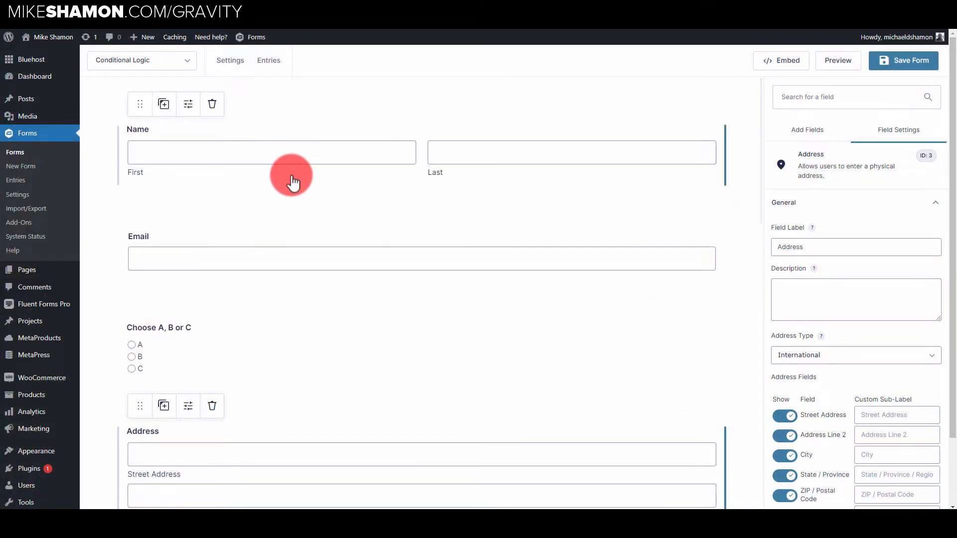
- Review the Conditional Logic form's fields in the form editor, inspecting the Choose A, B or C and Question #2 fields
{"action": "scroll", "coordinate": [337, 267], "scroll_direction": "down", "scroll_amount": 7}
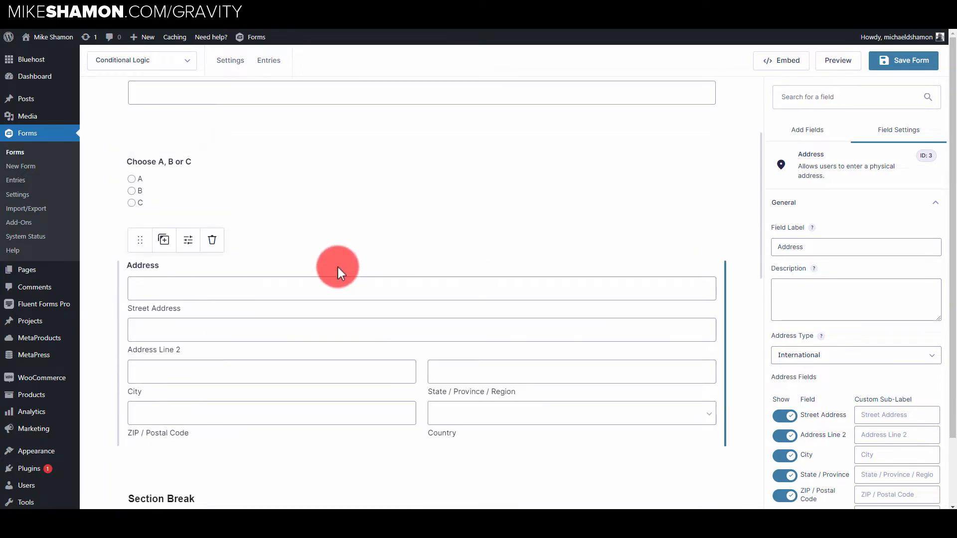
{"action": "scroll", "coordinate": [355, 275], "scroll_direction": "down", "scroll_amount": 3}
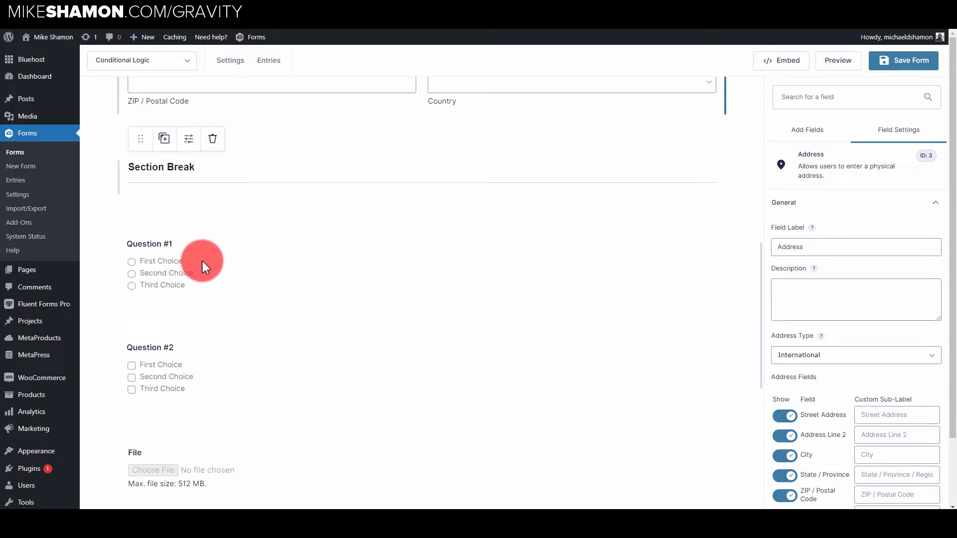
{"action": "scroll", "coordinate": [200, 384], "scroll_direction": "down", "scroll_amount": 7}
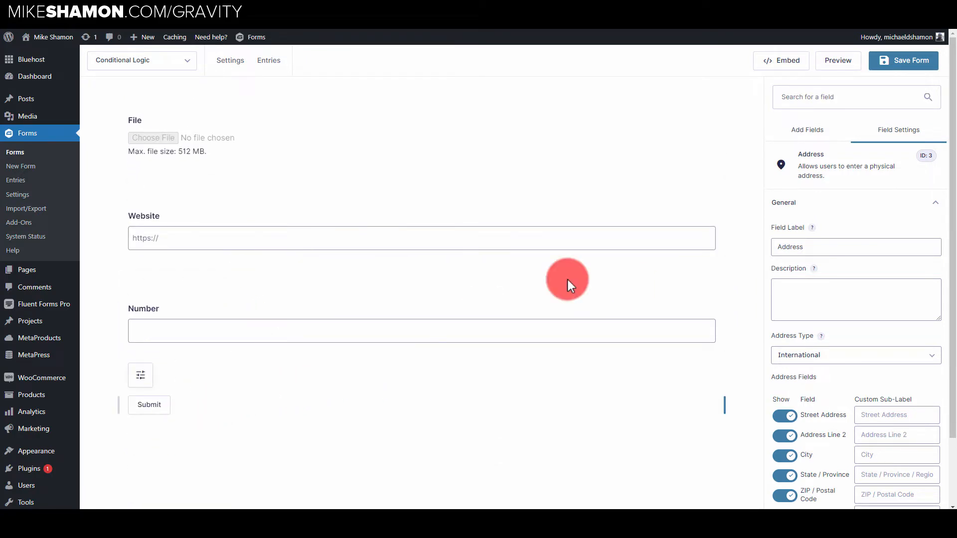
{"action": "scroll", "coordinate": [614, 250], "scroll_direction": "up", "scroll_amount": 15}
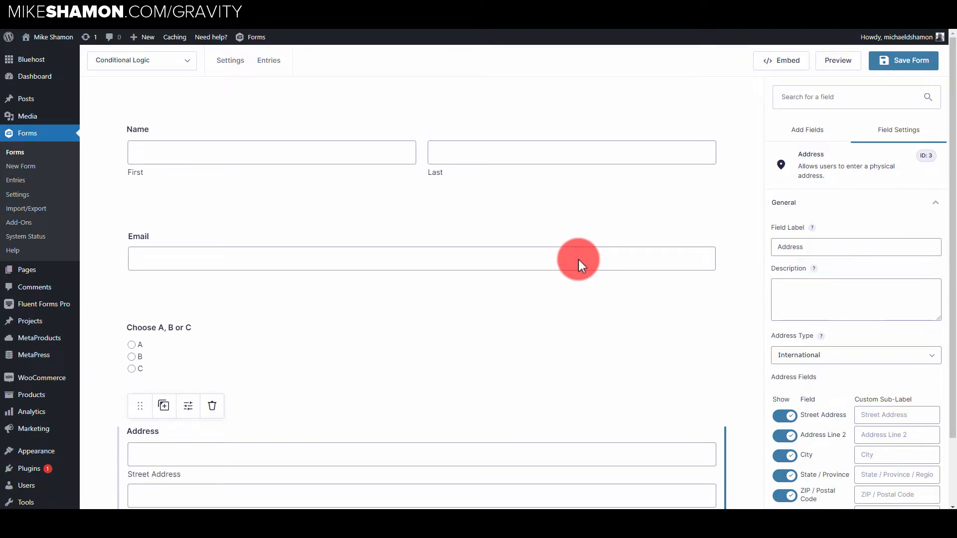
{"action": "scroll", "coordinate": [622, 236], "scroll_direction": "down", "scroll_amount": 2}
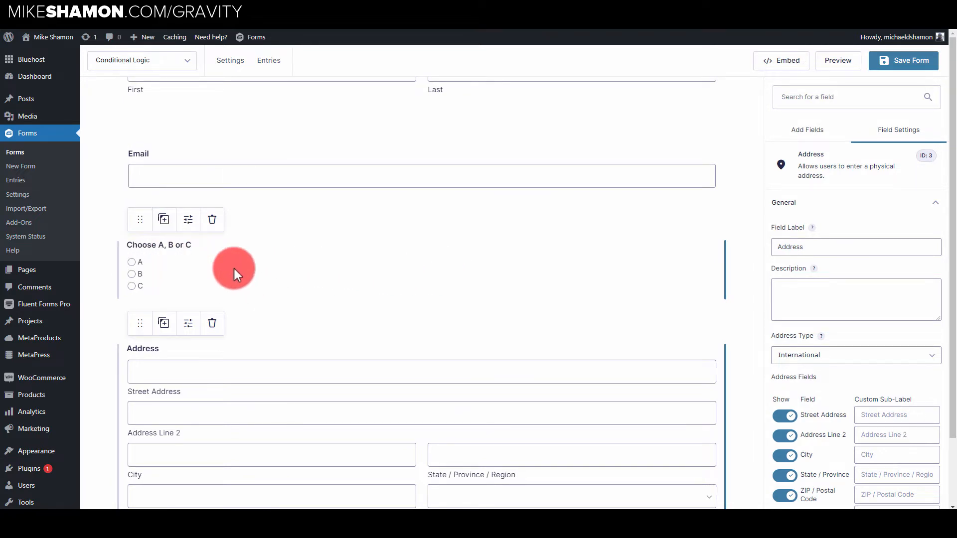
{"action": "left_click", "coordinate": [193, 259]}
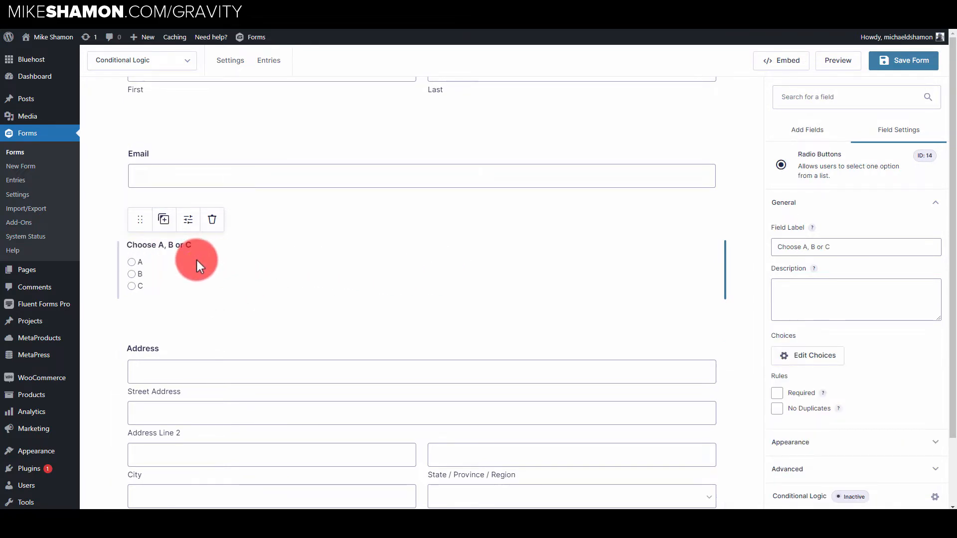
{"action": "scroll", "coordinate": [196, 260], "scroll_direction": "down", "scroll_amount": 7}
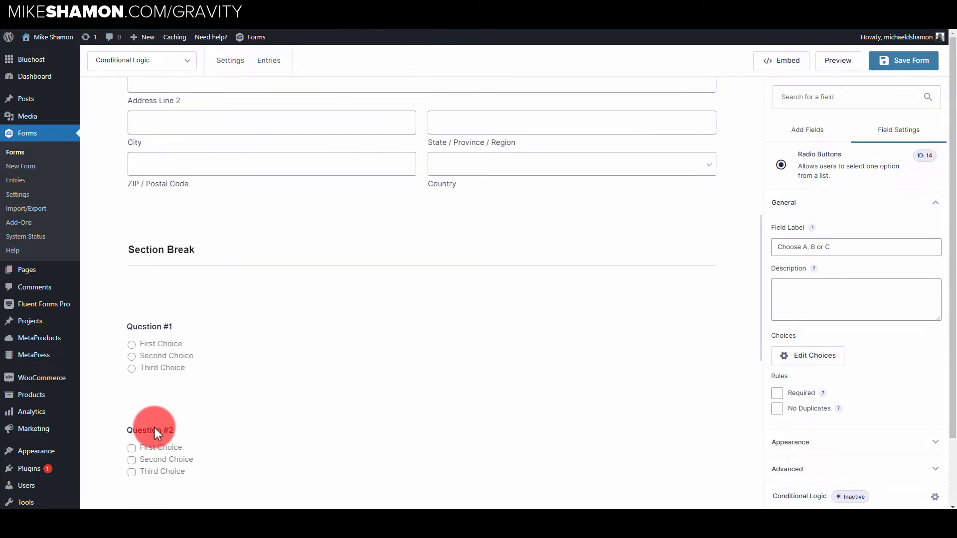
{"action": "left_click", "coordinate": [156, 461]}
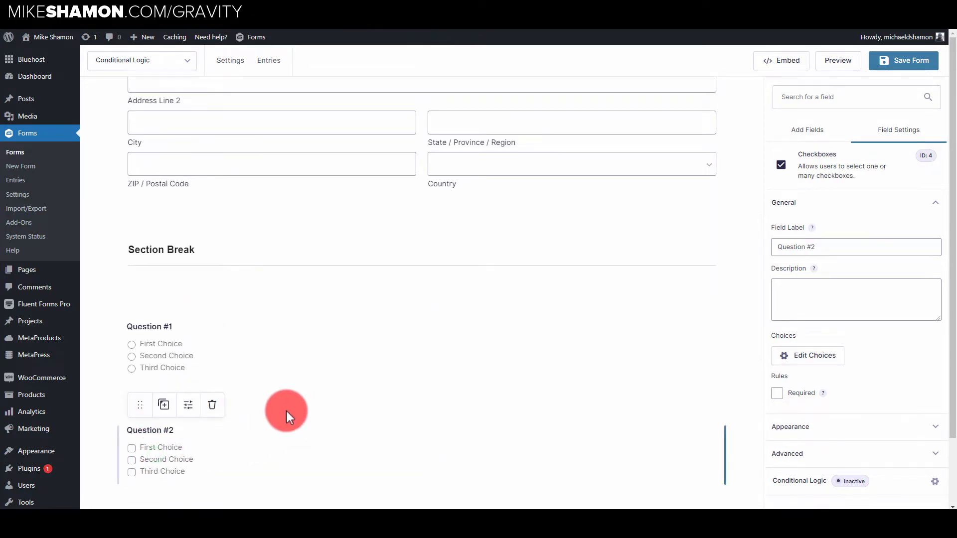
{"action": "scroll", "coordinate": [292, 400], "scroll_direction": "up", "scroll_amount": 5}
{"action": "scroll", "coordinate": [290, 400], "scroll_direction": "down", "scroll_amount": 5}
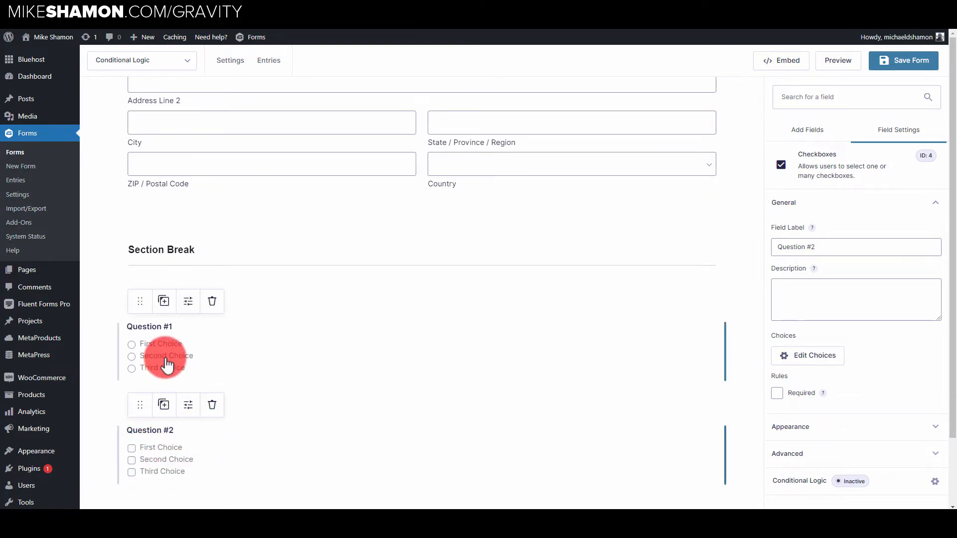
{"action": "scroll", "coordinate": [273, 355], "scroll_direction": "up", "scroll_amount": 1}
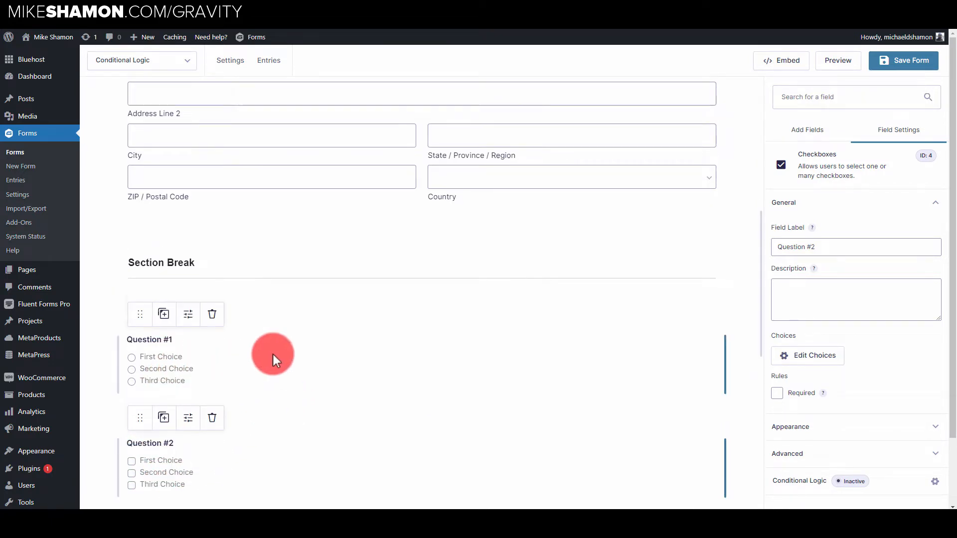
{"action": "scroll", "coordinate": [273, 354], "scroll_direction": "up", "scroll_amount": 5}
{"action": "left_click", "coordinate": [157, 176]}
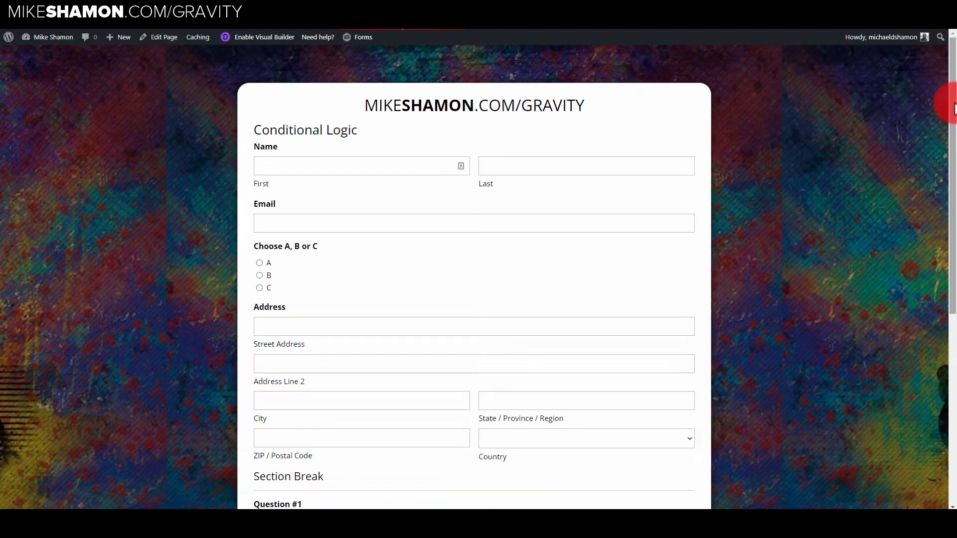
- Examine the published form and the editor's fields from Choose A, B or C down to Number, including the Section Break
{"action": "left_click_drag", "start_coordinate": [952, 85], "coordinate": [943, 107]}
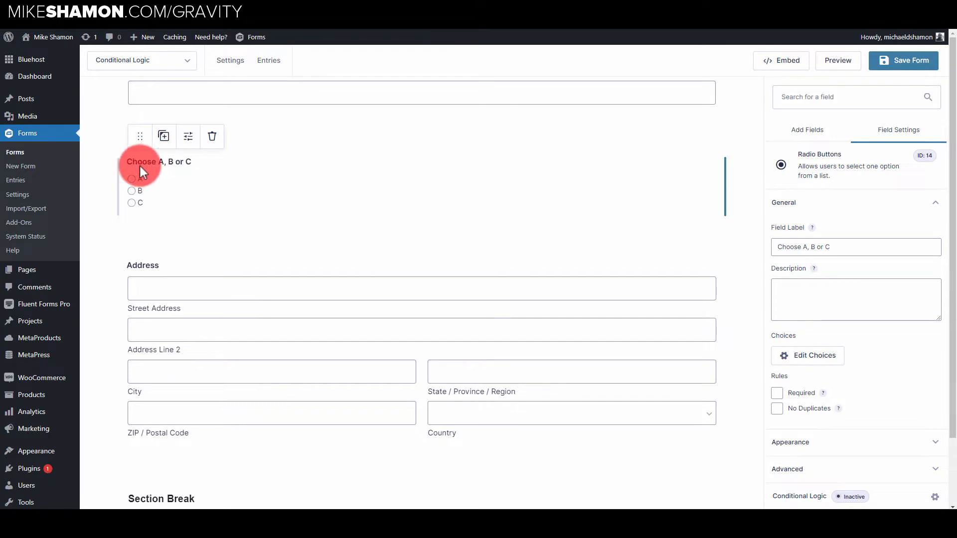
{"action": "scroll", "coordinate": [139, 202], "scroll_direction": "down", "scroll_amount": 5}
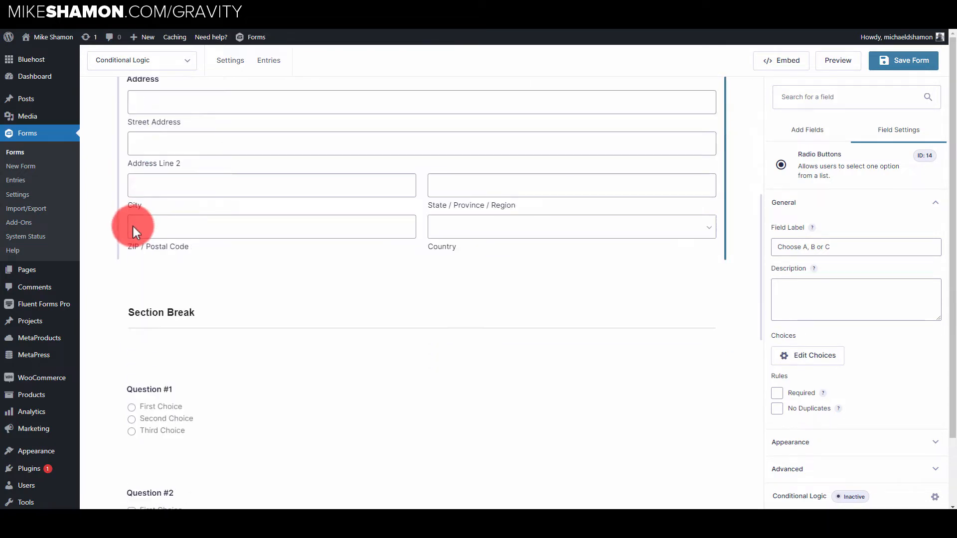
{"action": "scroll", "coordinate": [175, 265], "scroll_direction": "down", "scroll_amount": 8}
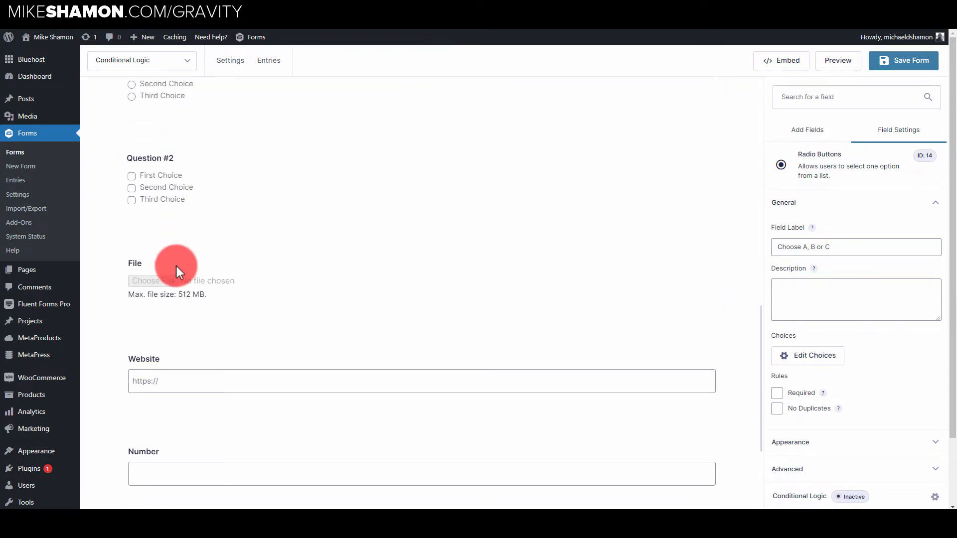
{"action": "scroll", "coordinate": [184, 295], "scroll_direction": "up", "scroll_amount": 3}
{"action": "scroll", "coordinate": [189, 193], "scroll_direction": "up", "scroll_amount": 6}
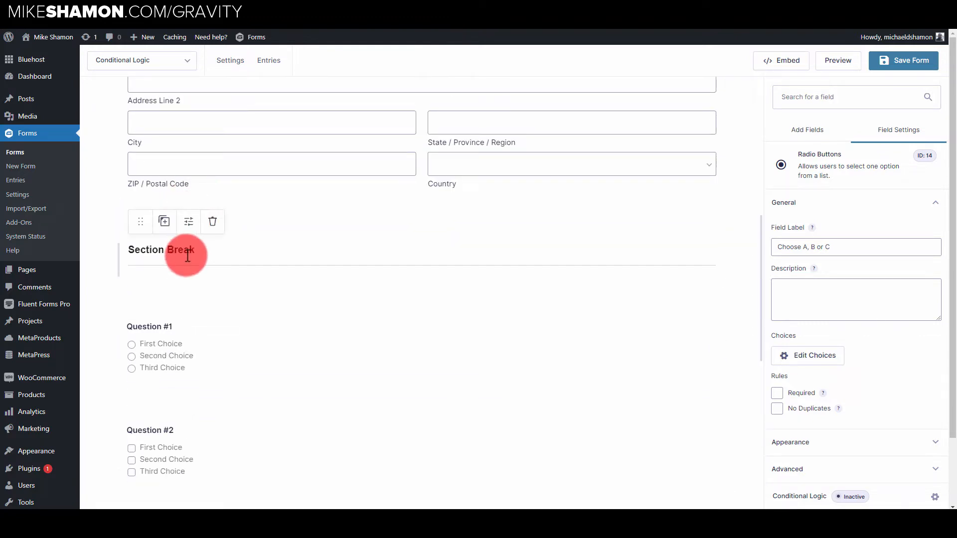
{"action": "scroll", "coordinate": [172, 334], "scroll_direction": "down", "scroll_amount": 3}
{"action": "scroll", "coordinate": [172, 349], "scroll_direction": "down", "scroll_amount": 4}
{"action": "scroll", "coordinate": [171, 365], "scroll_direction": "up", "scroll_amount": 9}
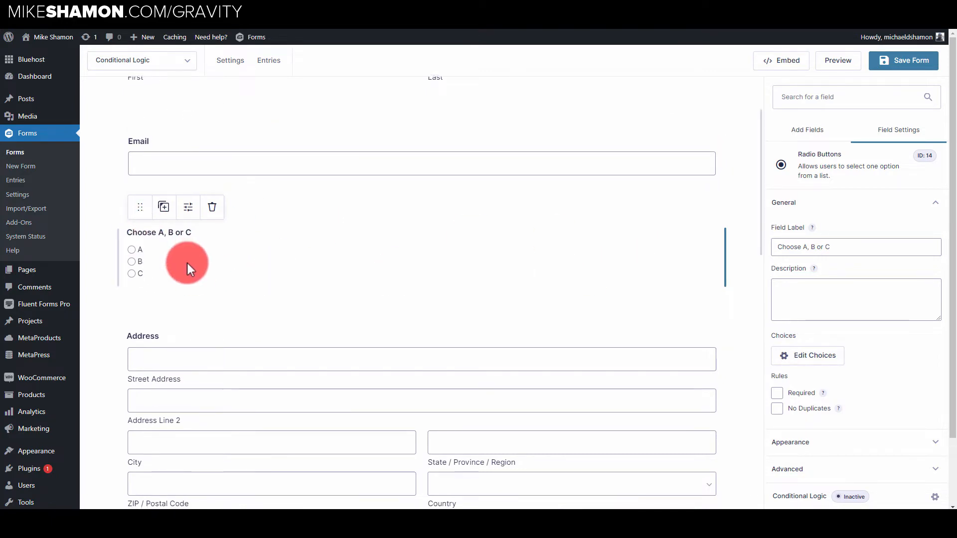
{"action": "scroll", "coordinate": [188, 265], "scroll_direction": "down", "scroll_amount": 6}
{"action": "scroll", "coordinate": [169, 266], "scroll_direction": "up", "scroll_amount": 2}
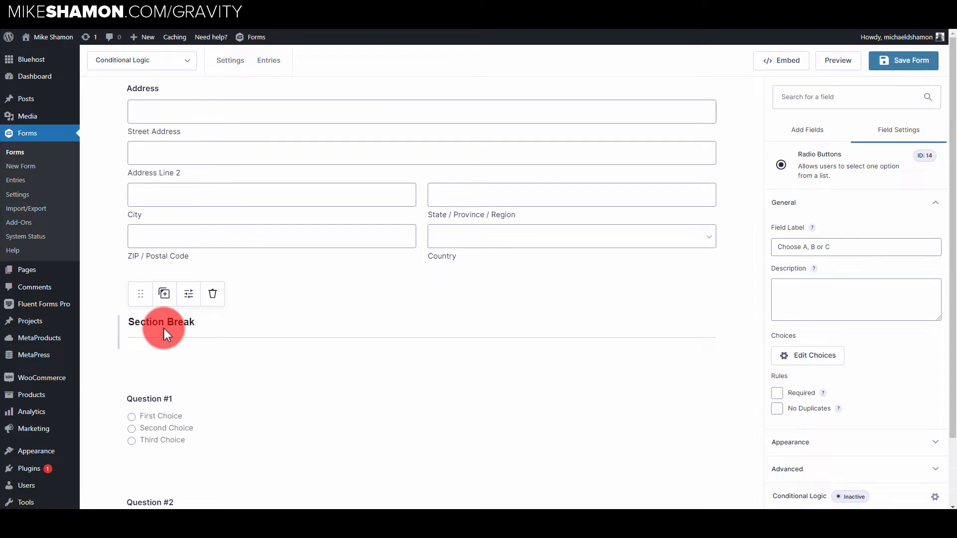
- Enable conditional logic for the Section Break field
{"action": "left_click", "coordinate": [164, 328]}
{"action": "scroll", "coordinate": [171, 213], "scroll_direction": "up", "scroll_amount": 4}
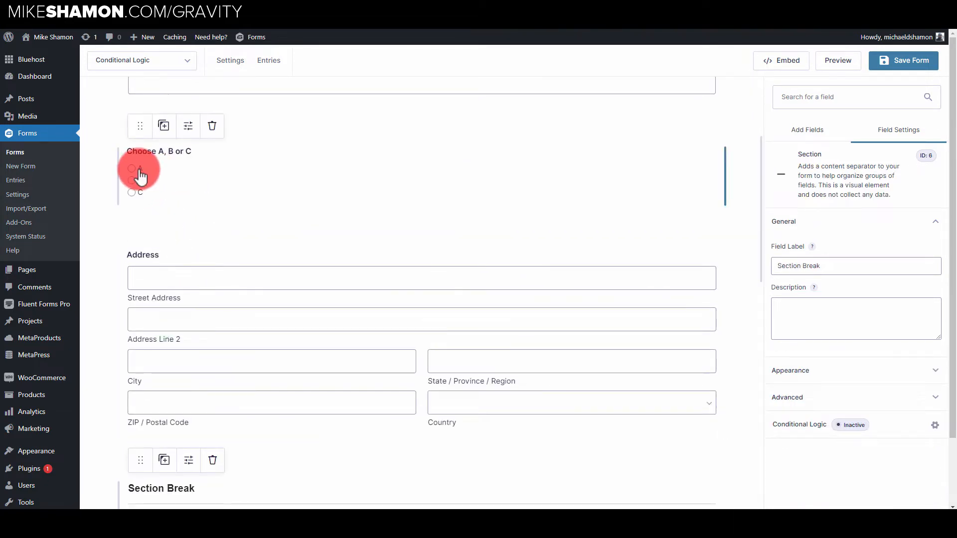
{"action": "scroll", "coordinate": [157, 224], "scroll_direction": "down", "scroll_amount": 4}
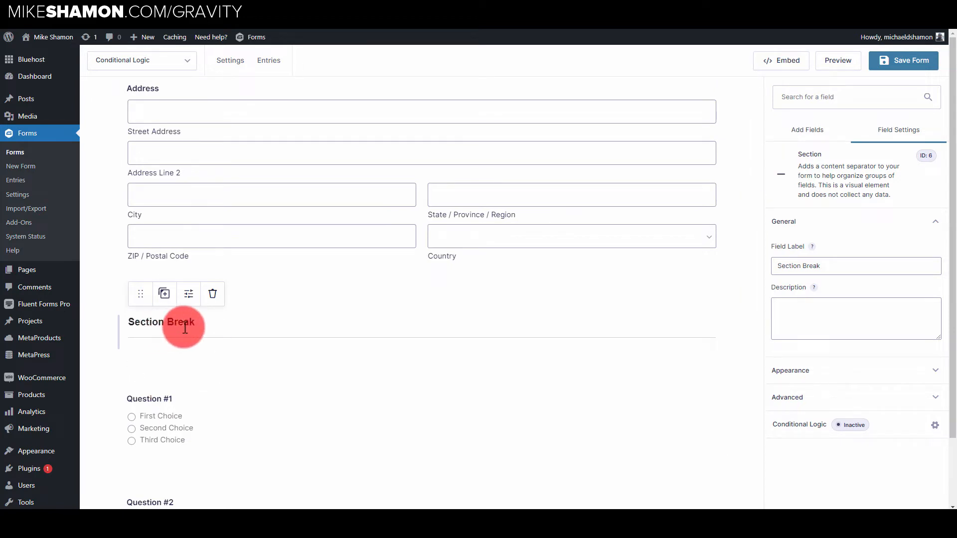
{"action": "left_click", "coordinate": [807, 432]}
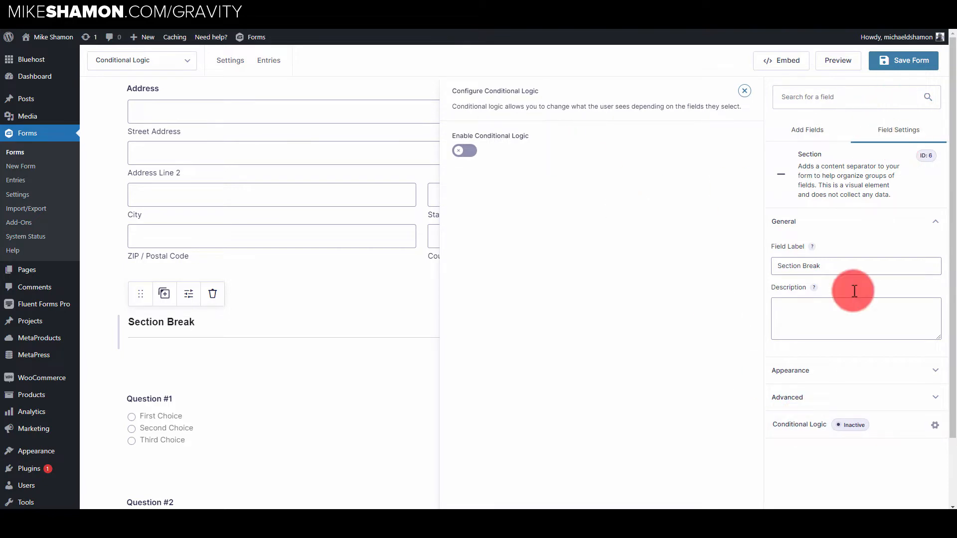
{"action": "left_click", "coordinate": [828, 433]}
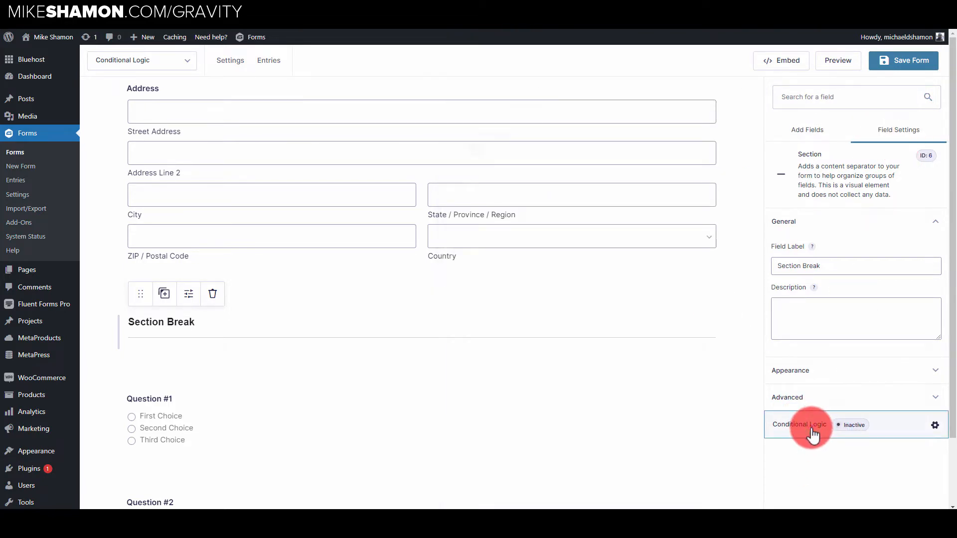
{"action": "left_click", "coordinate": [828, 433]}
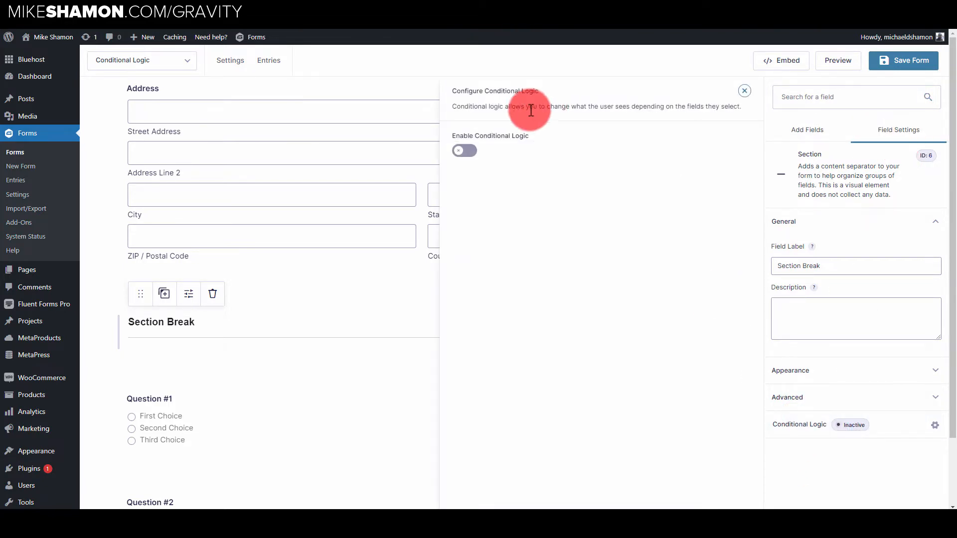
{"action": "left_click", "coordinate": [468, 152]}
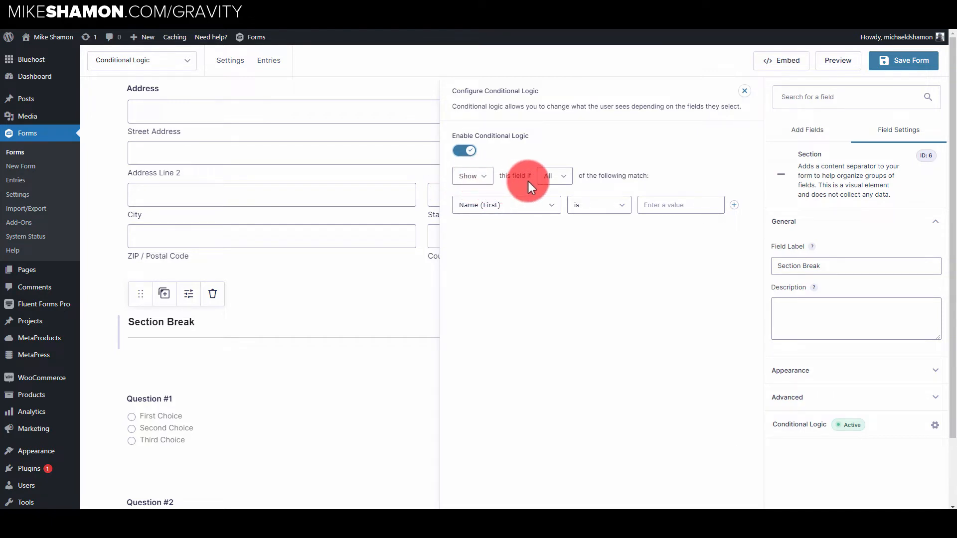
- Set the Section Break's condition to show it if Choose A, B or C is C, and review the available comparison operators
{"action": "left_click", "coordinate": [506, 215]}
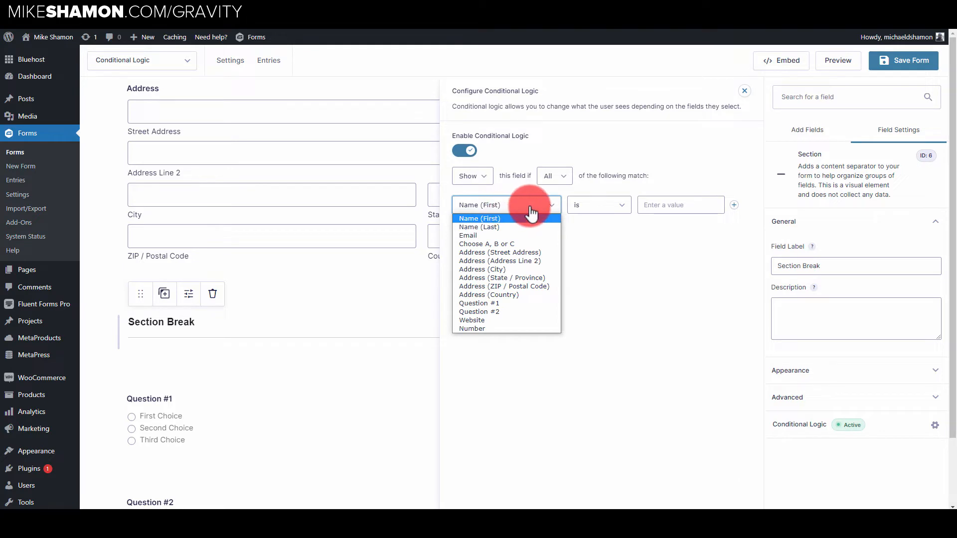
{"action": "left_click", "coordinate": [498, 206]}
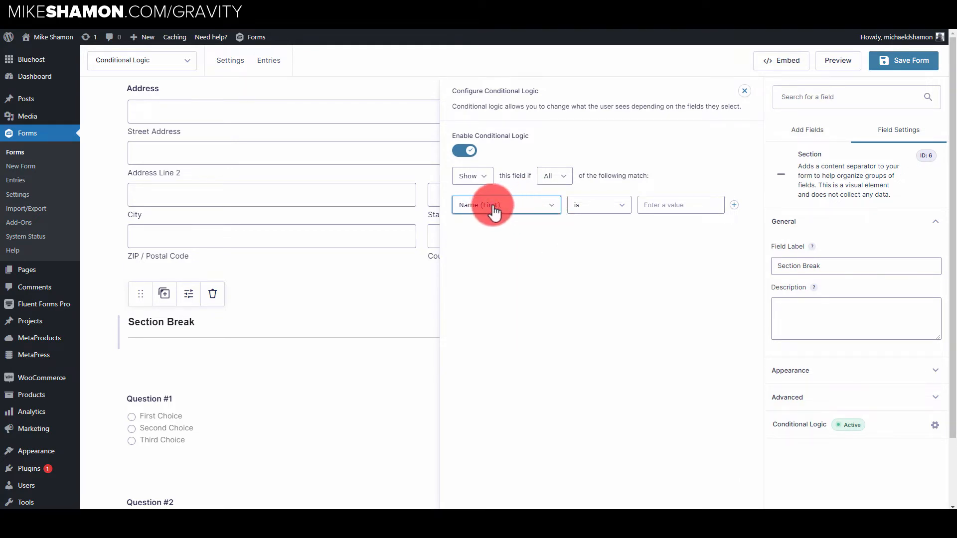
{"action": "left_click", "coordinate": [554, 211]}
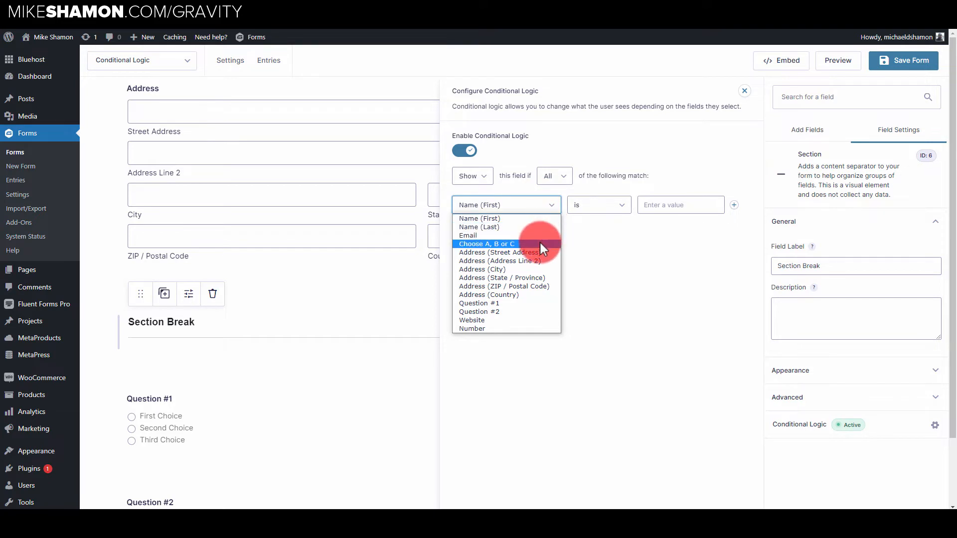
{"action": "left_click", "coordinate": [493, 245]}
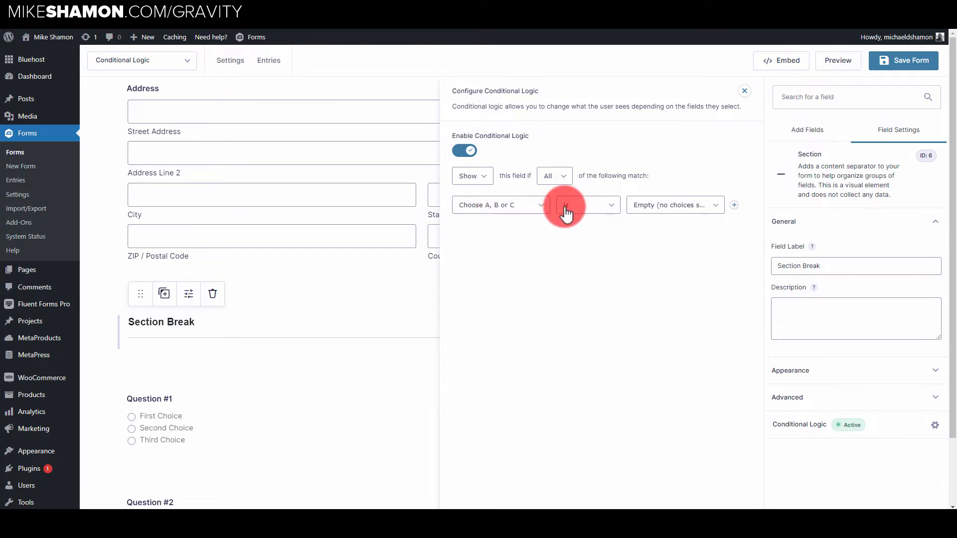
{"action": "left_click", "coordinate": [672, 208]}
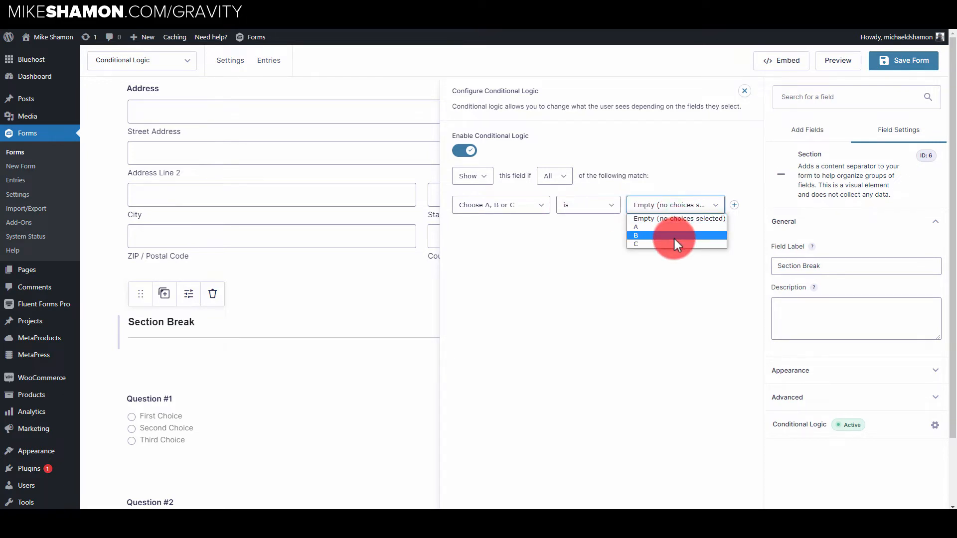
{"action": "left_click", "coordinate": [662, 243]}
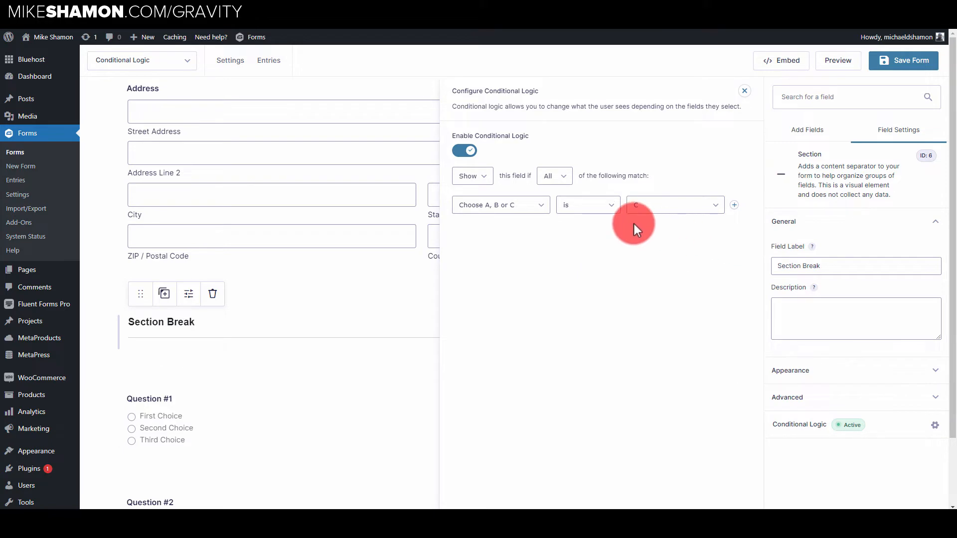
{"action": "left_click", "coordinate": [613, 208]}
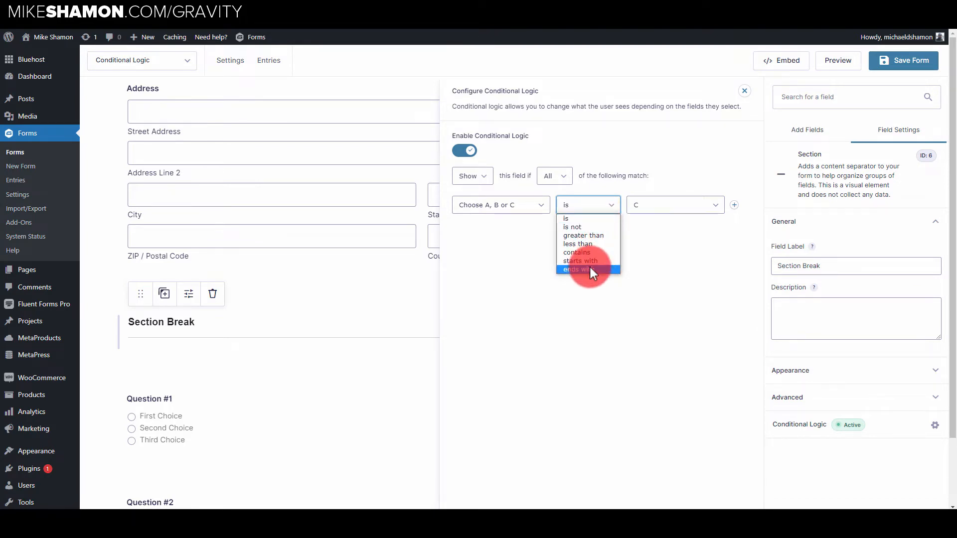
{"action": "left_click", "coordinate": [600, 207]}
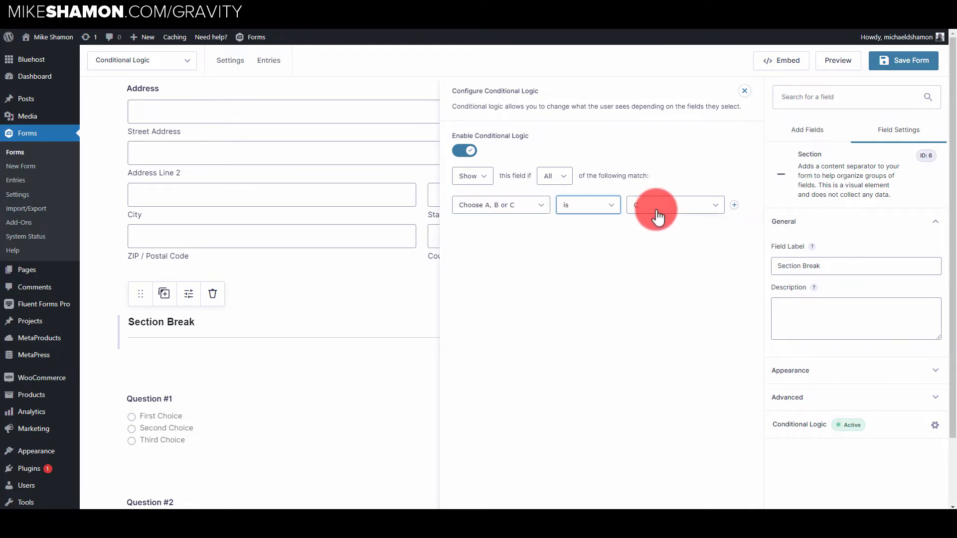
- Add a second Section Break rule for Choose A, B or C is A, set matching to Any, and save the form
{"action": "left_click", "coordinate": [597, 208]}
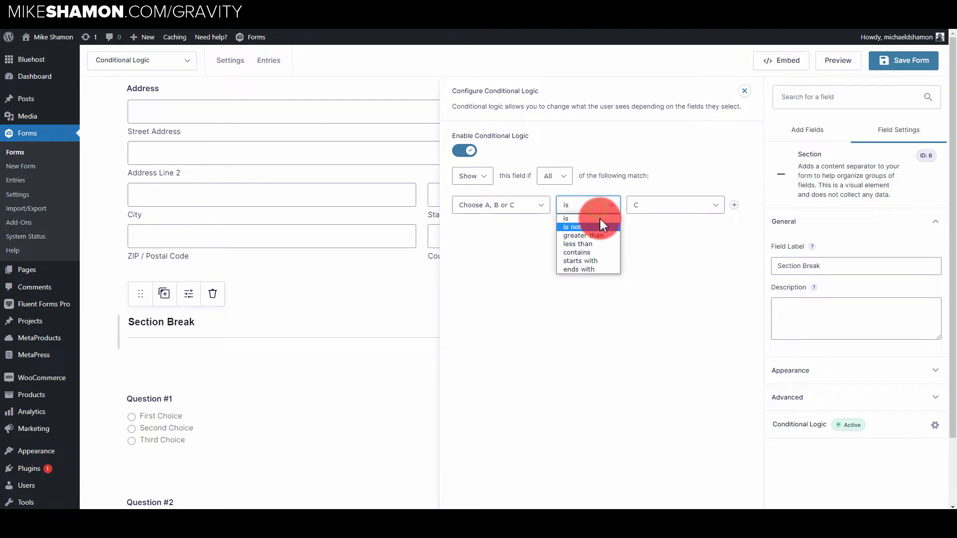
{"action": "left_click", "coordinate": [619, 193]}
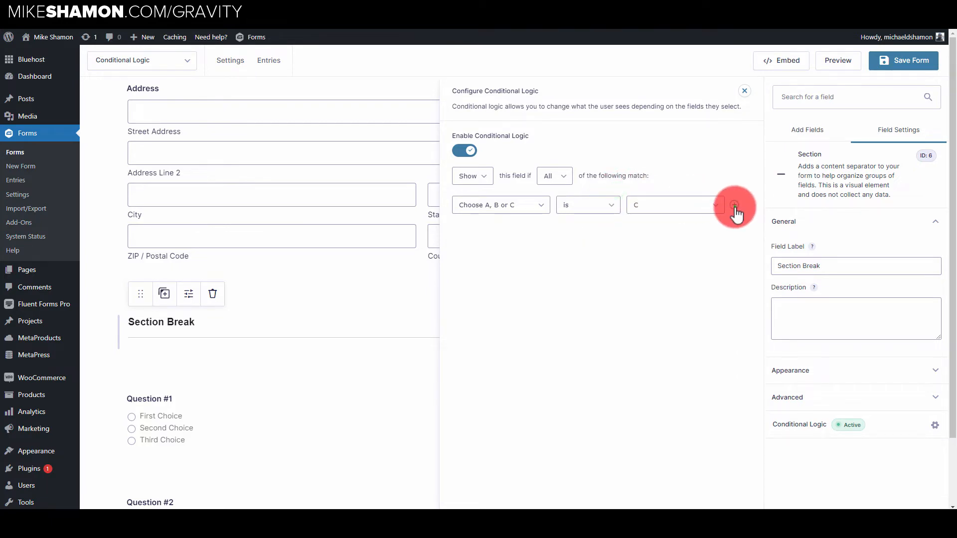
{"action": "left_click", "coordinate": [734, 206]}
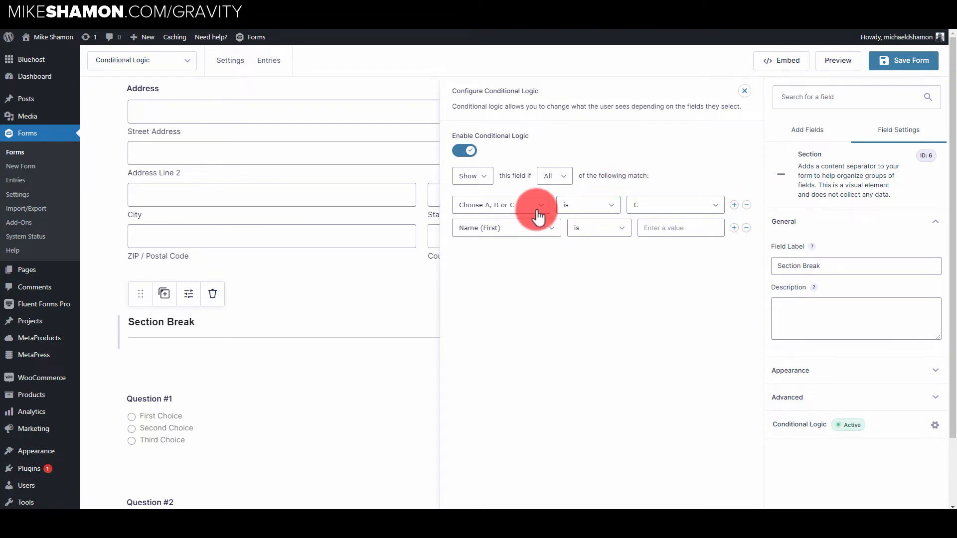
{"action": "left_click", "coordinate": [535, 228]}
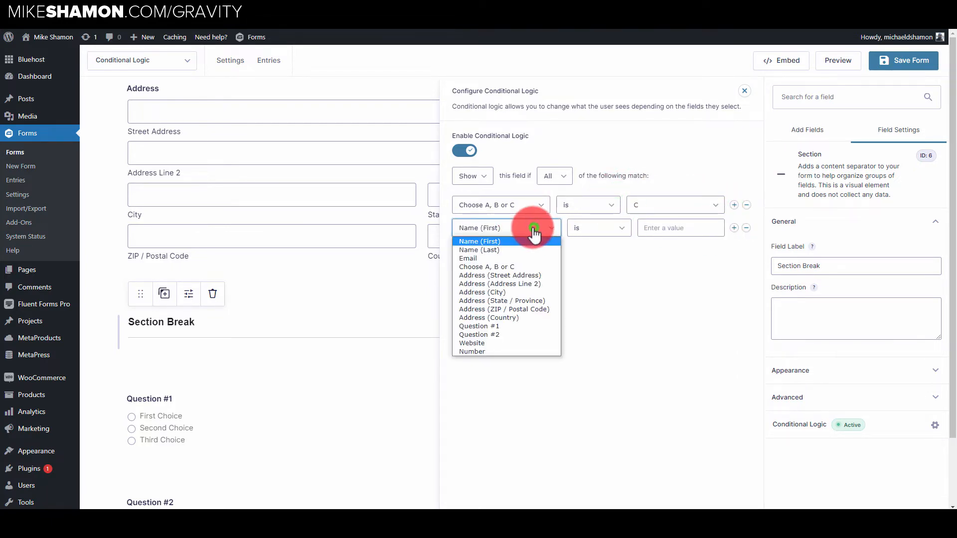
{"action": "left_click", "coordinate": [517, 268]}
{"action": "left_click", "coordinate": [608, 229]}
{"action": "left_click", "coordinate": [608, 229]}
{"action": "left_click", "coordinate": [653, 229]}
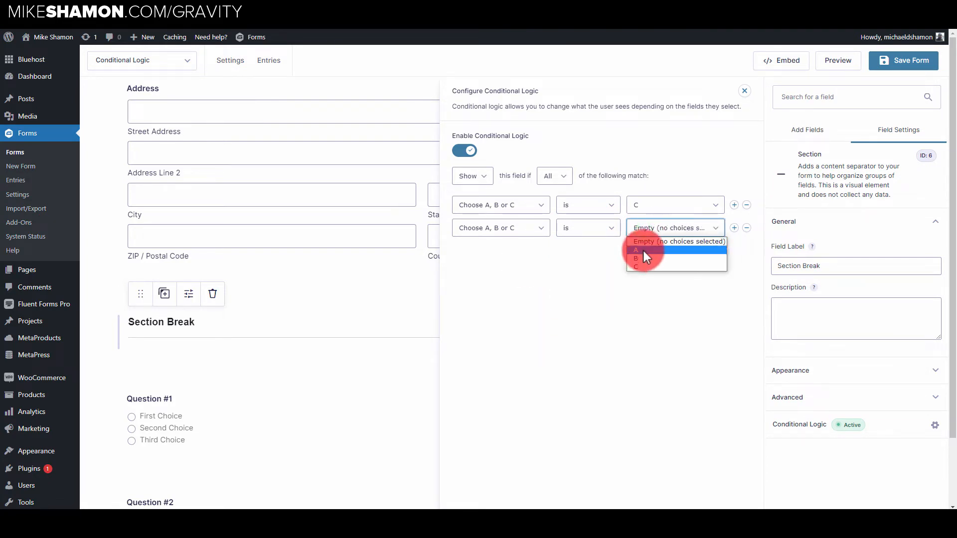
{"action": "left_click", "coordinate": [641, 249]}
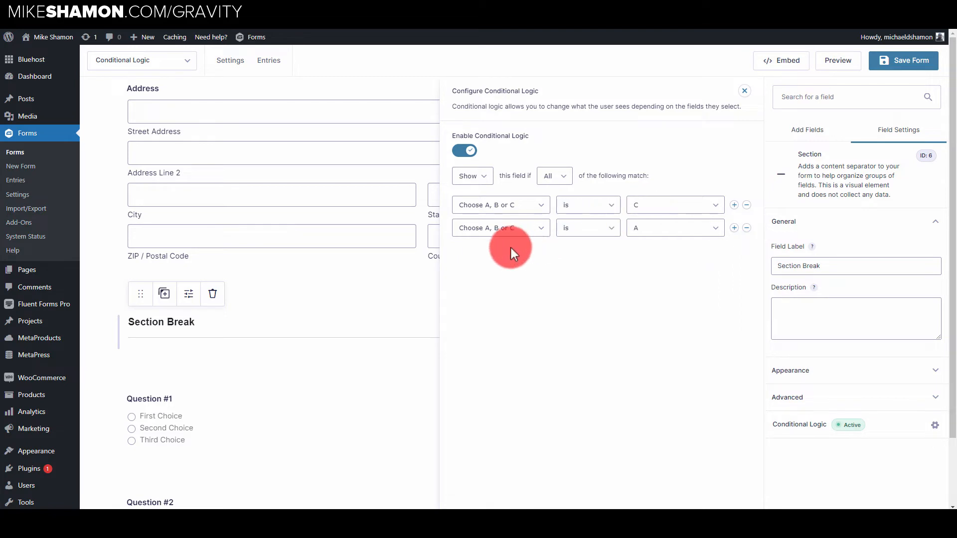
{"action": "left_click", "coordinate": [566, 180]}
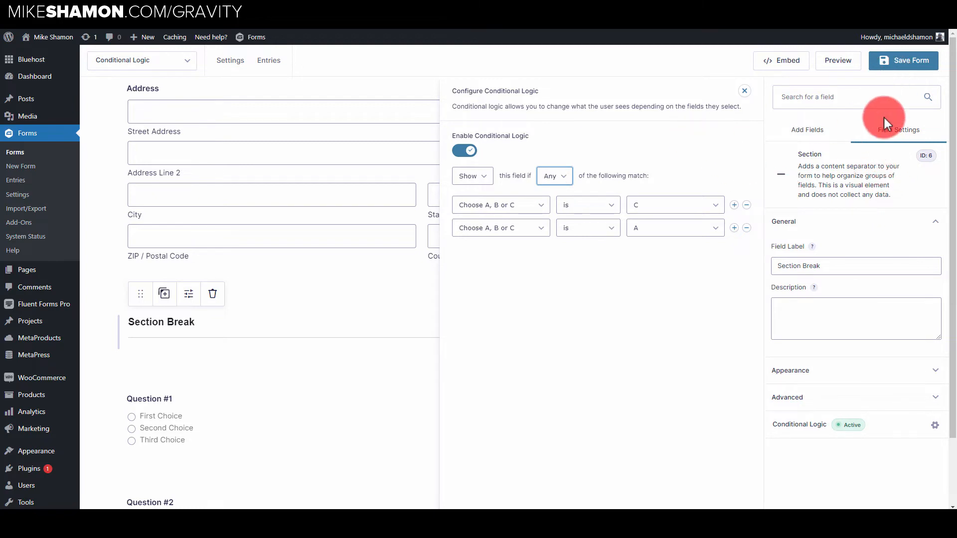
{"action": "left_click", "coordinate": [902, 70]}
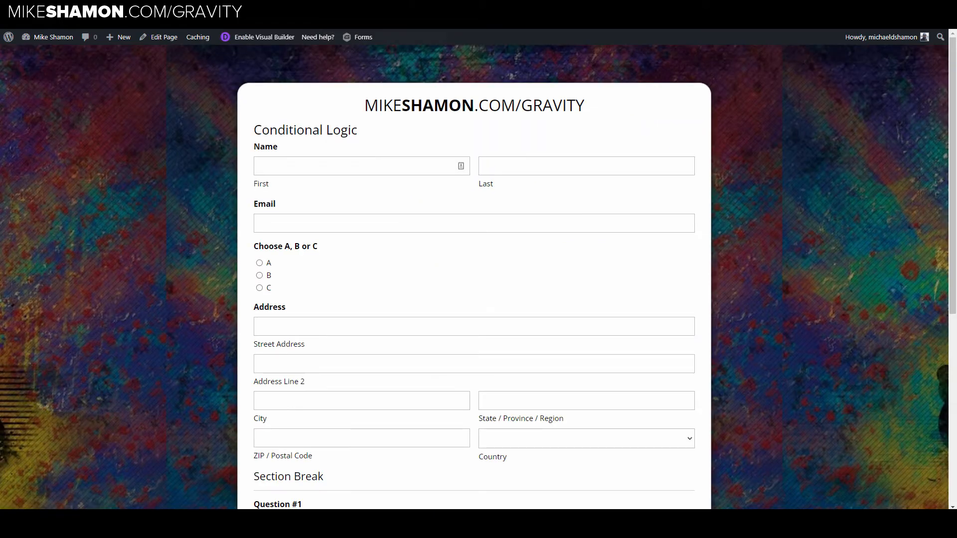
- Reload the published form and check which fields appear with no choice made and with B chosen
{"action": "left_click", "coordinate": [57, 38]}
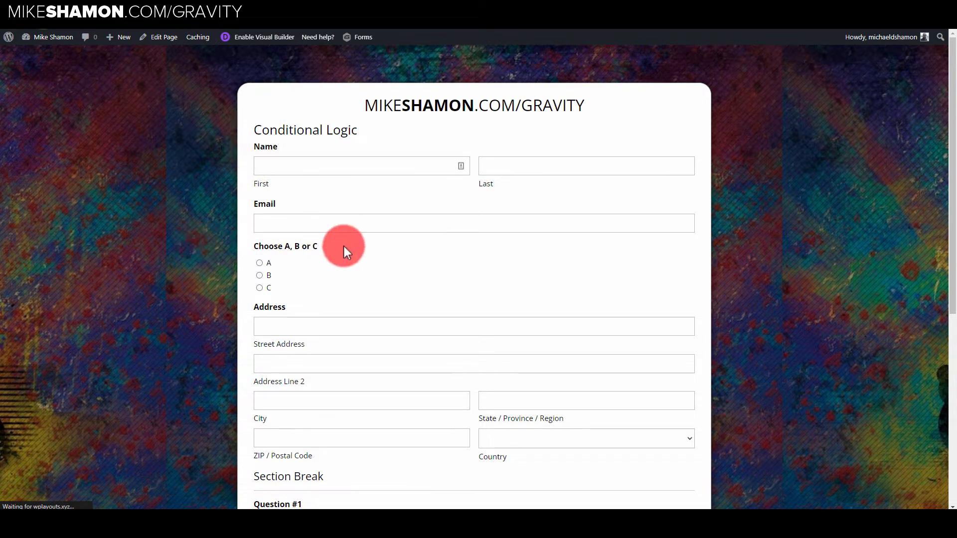
{"action": "scroll", "coordinate": [791, 199], "scroll_direction": "down", "scroll_amount": 2}
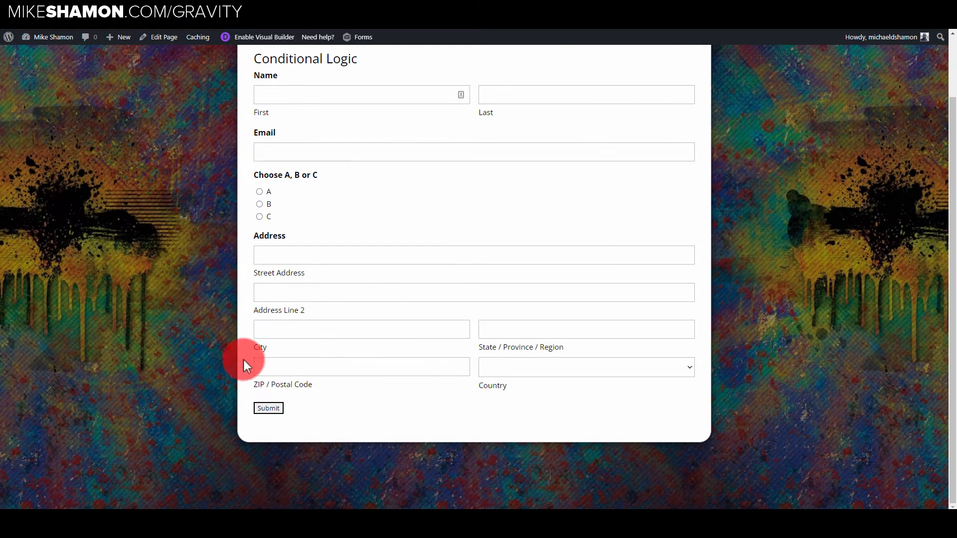
{"action": "scroll", "coordinate": [433, 291], "scroll_direction": "up", "scroll_amount": 2}
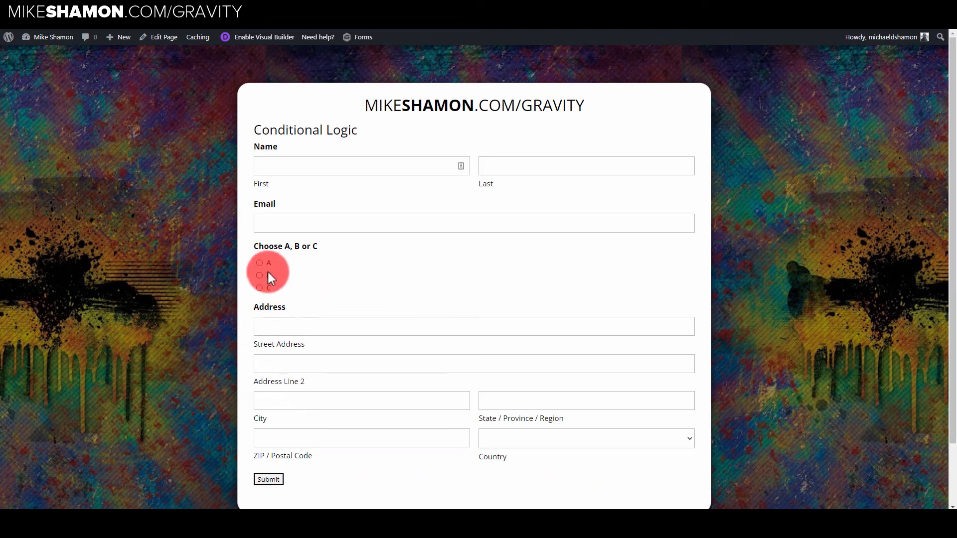
{"action": "left_click", "coordinate": [260, 275]}
{"action": "scroll", "coordinate": [430, 272], "scroll_direction": "down", "scroll_amount": 2}
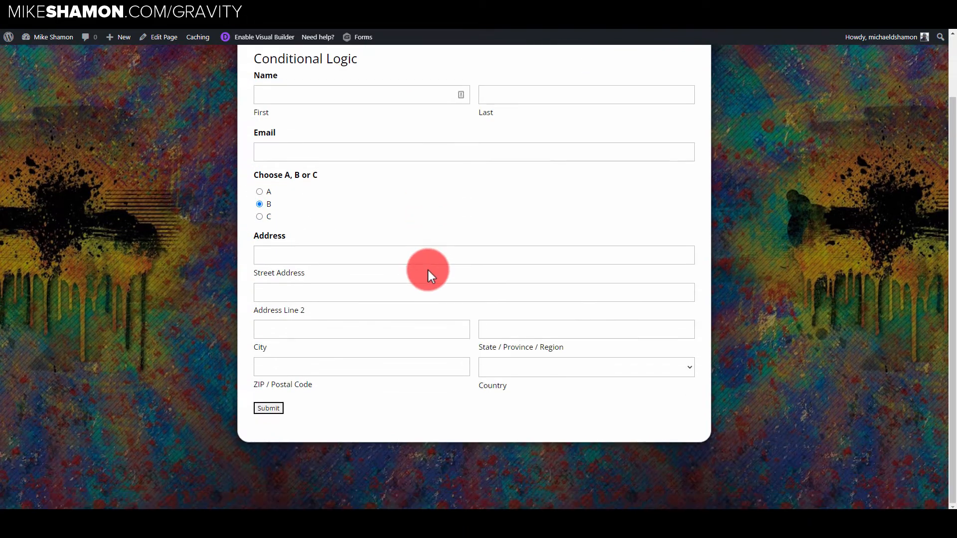
- Test the published form by choosing A, B and C in turn and checking the Section Break's fields
{"action": "left_click", "coordinate": [259, 192]}
{"action": "scroll", "coordinate": [670, 212], "scroll_direction": "down", "scroll_amount": 3}
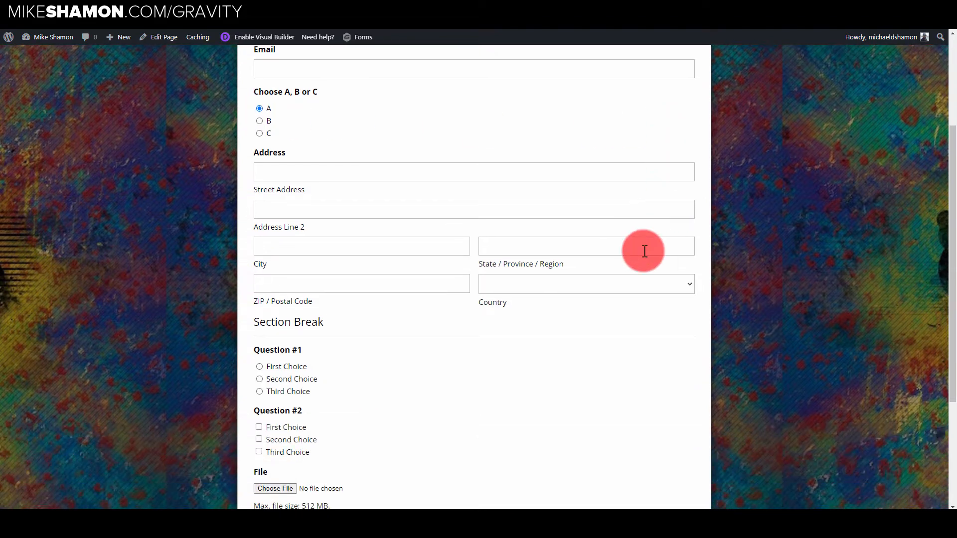
{"action": "scroll", "coordinate": [330, 324], "scroll_direction": "down", "scroll_amount": 2}
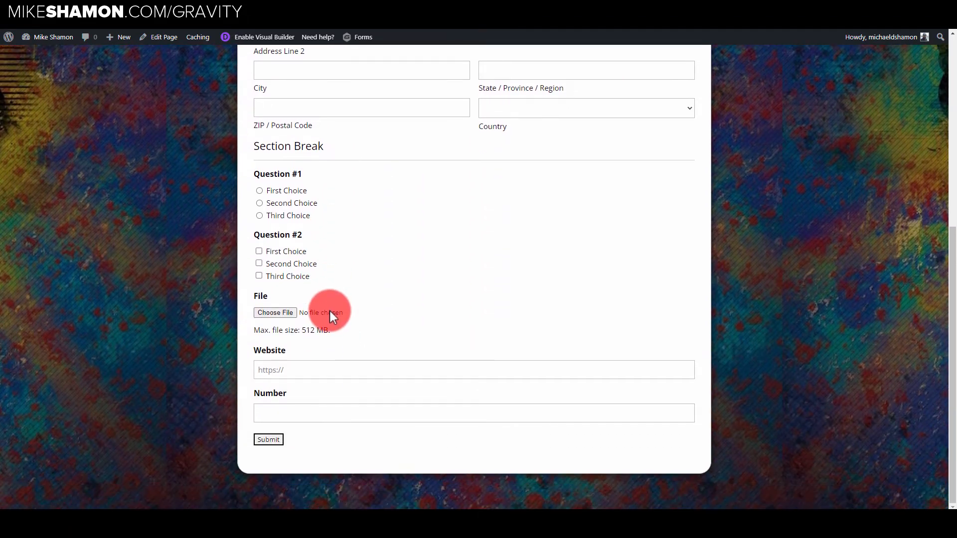
{"action": "scroll", "coordinate": [330, 310], "scroll_direction": "up", "scroll_amount": 5}
{"action": "left_click", "coordinate": [261, 195]}
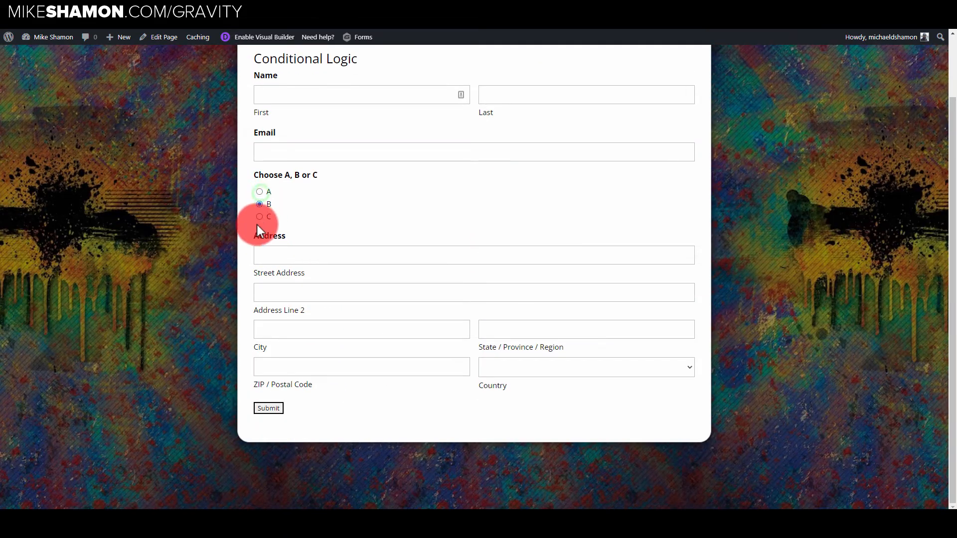
{"action": "left_click", "coordinate": [259, 216]}
{"action": "scroll", "coordinate": [438, 300], "scroll_direction": "down", "scroll_amount": 5}
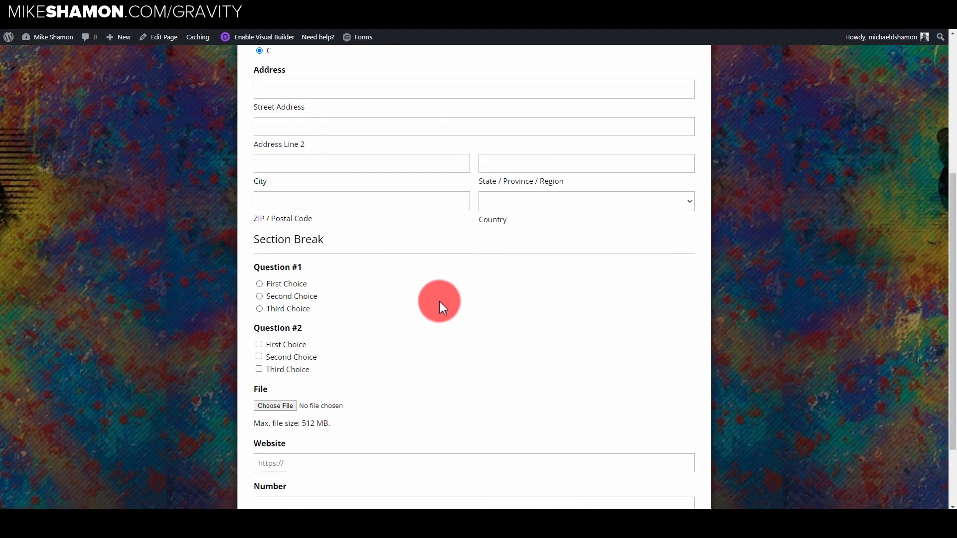
{"action": "scroll", "coordinate": [448, 306], "scroll_direction": "up", "scroll_amount": 5}
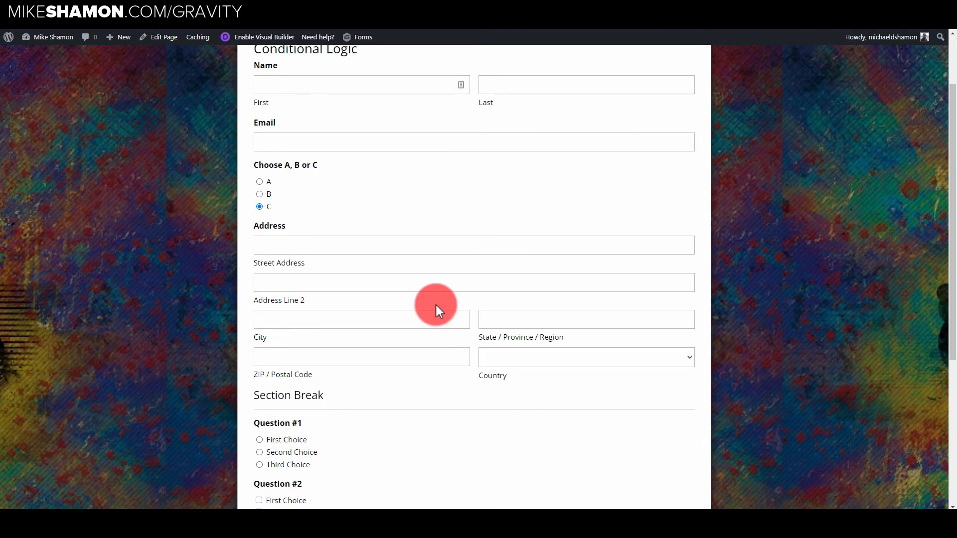
{"action": "left_click", "coordinate": [261, 194]}
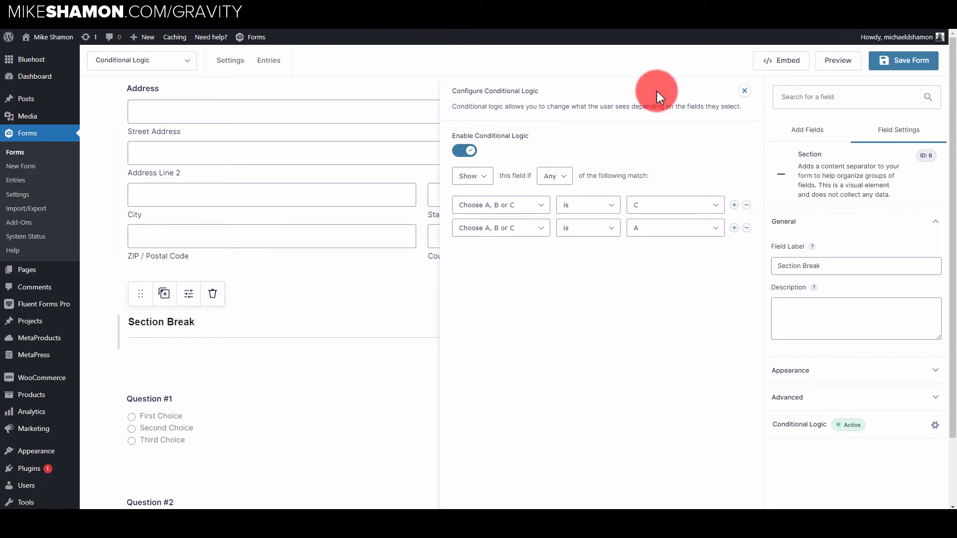
- Leave the Section Break's logic settings and examine the Question #1, File and Question #2 fields in the form editor
{"action": "left_click", "coordinate": [744, 91]}
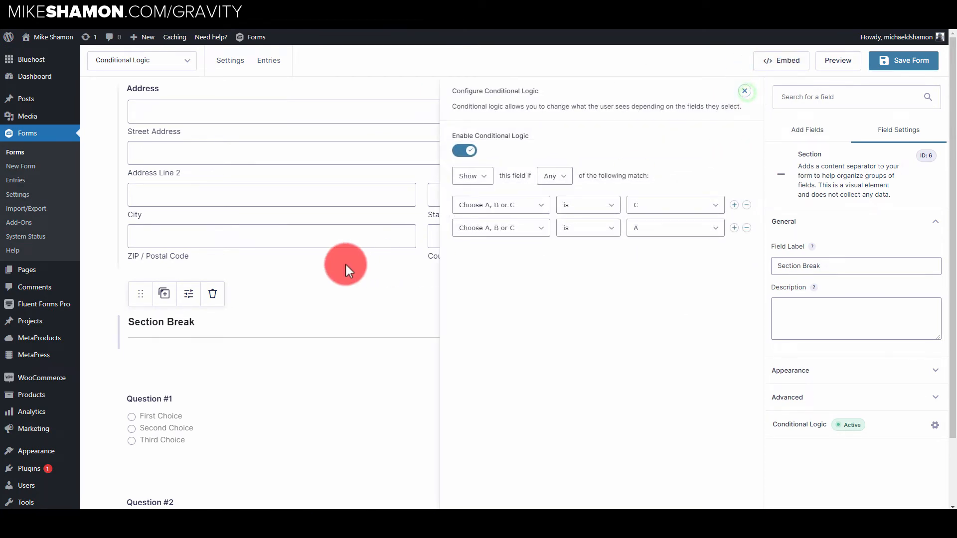
{"action": "left_click", "coordinate": [149, 401]}
{"action": "scroll", "coordinate": [266, 403], "scroll_direction": "down", "scroll_amount": 3}
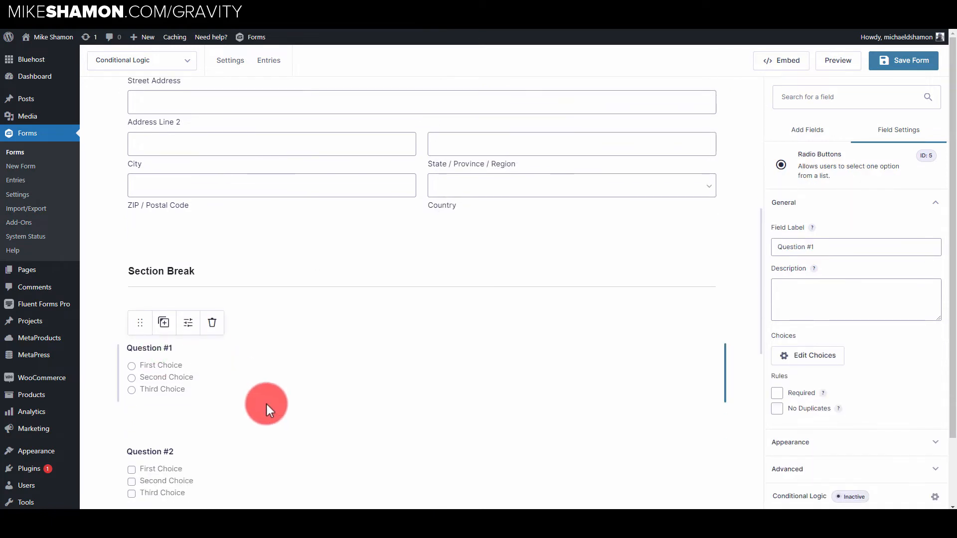
{"action": "scroll", "coordinate": [331, 372], "scroll_direction": "down", "scroll_amount": 2}
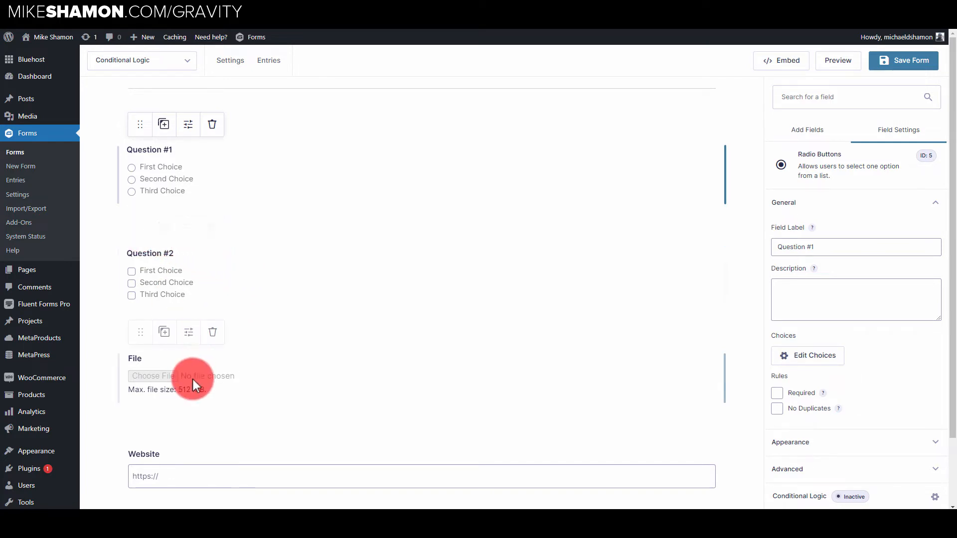
{"action": "left_click", "coordinate": [140, 334]}
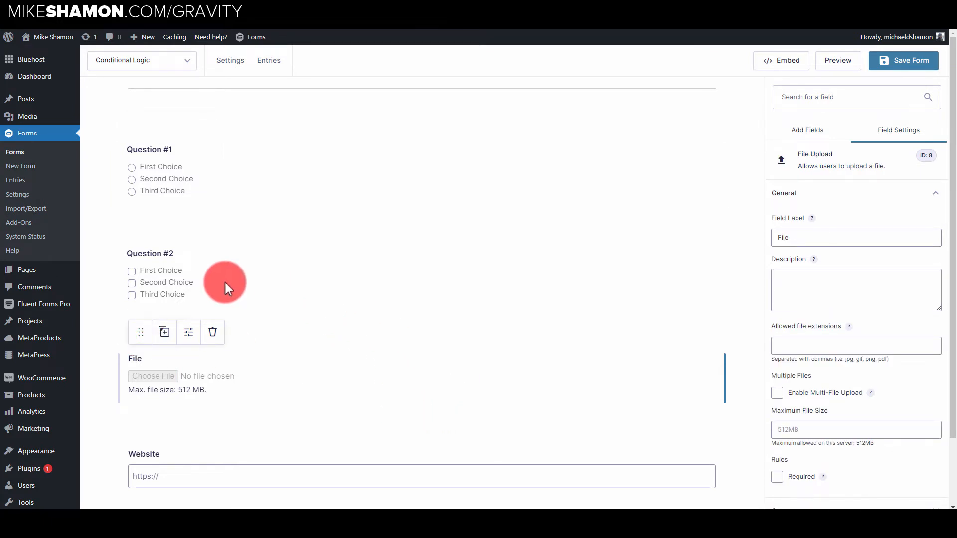
{"action": "left_click", "coordinate": [177, 278]}
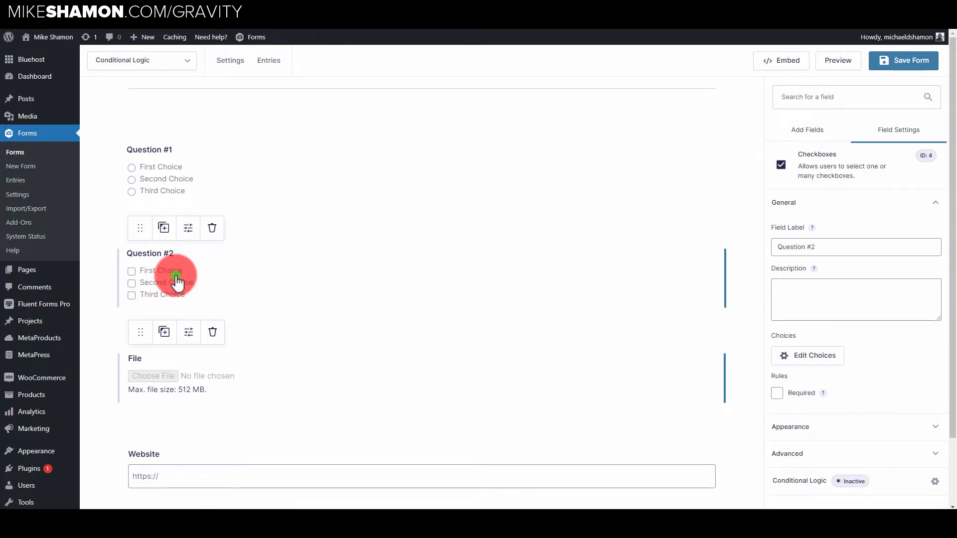
- Enable conditional logic on the File field to show it if Question #2 is Second Choice, and save the form
{"action": "left_click", "coordinate": [193, 375]}
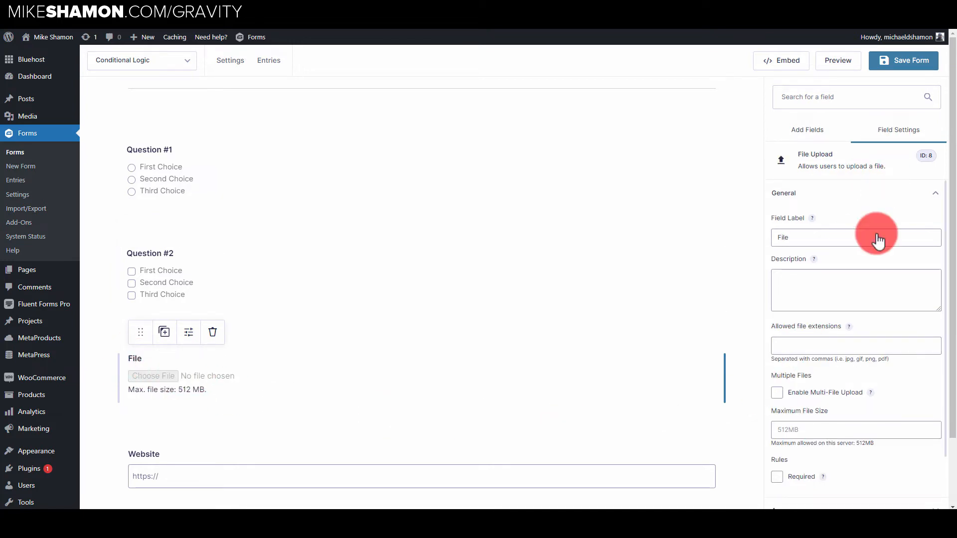
{"action": "scroll", "coordinate": [827, 339], "scroll_direction": "down", "scroll_amount": 1}
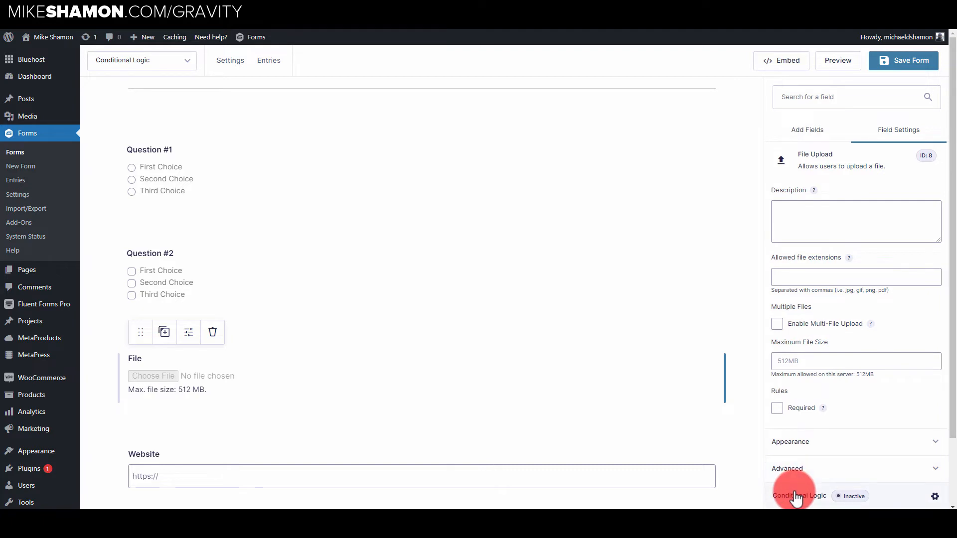
{"action": "left_click", "coordinate": [795, 496]}
{"action": "left_click", "coordinate": [463, 150]}
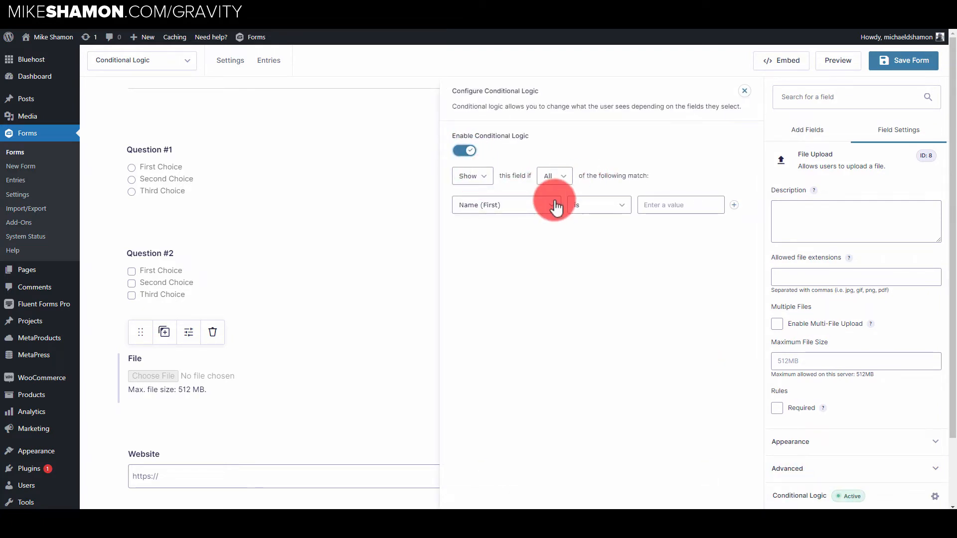
{"action": "left_click", "coordinate": [521, 199]}
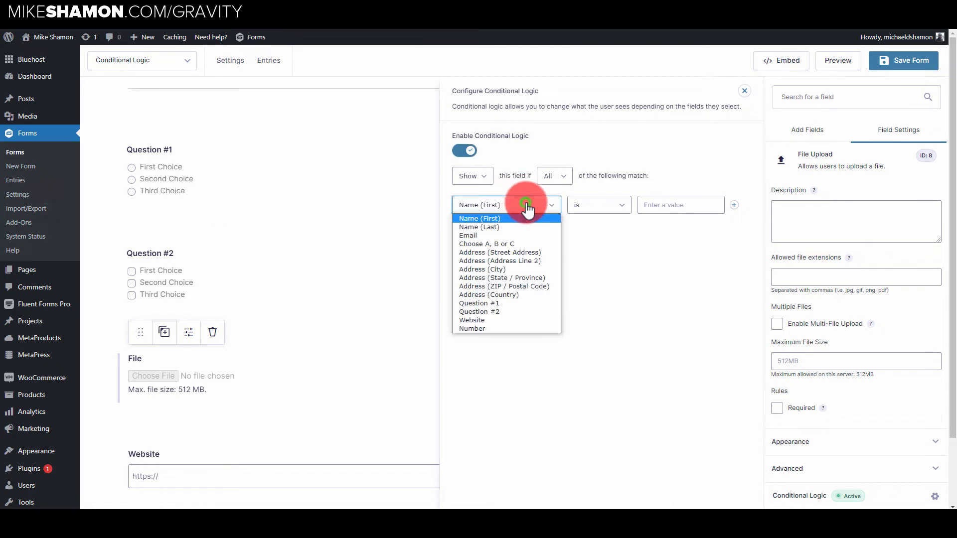
{"action": "left_click", "coordinate": [498, 310]}
{"action": "left_click", "coordinate": [673, 206]}
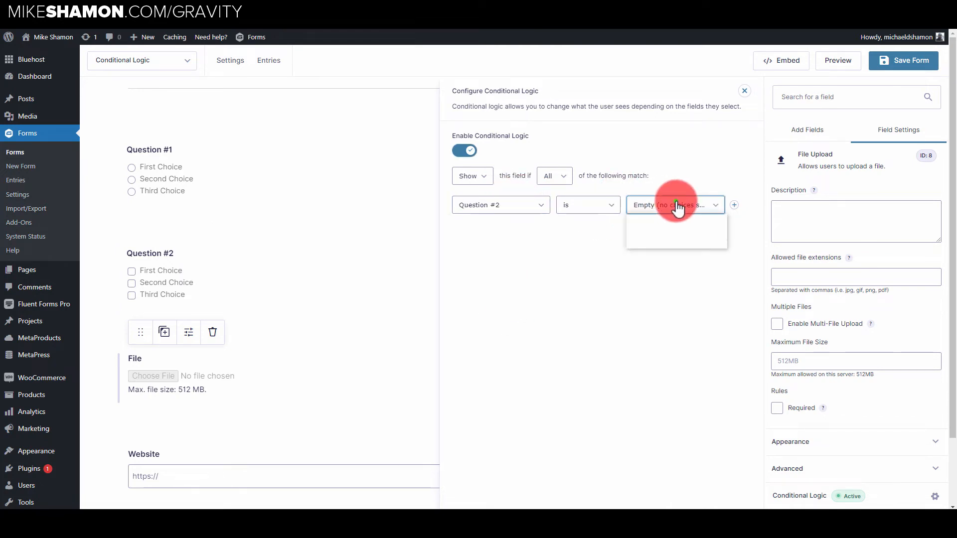
{"action": "left_click", "coordinate": [672, 234]}
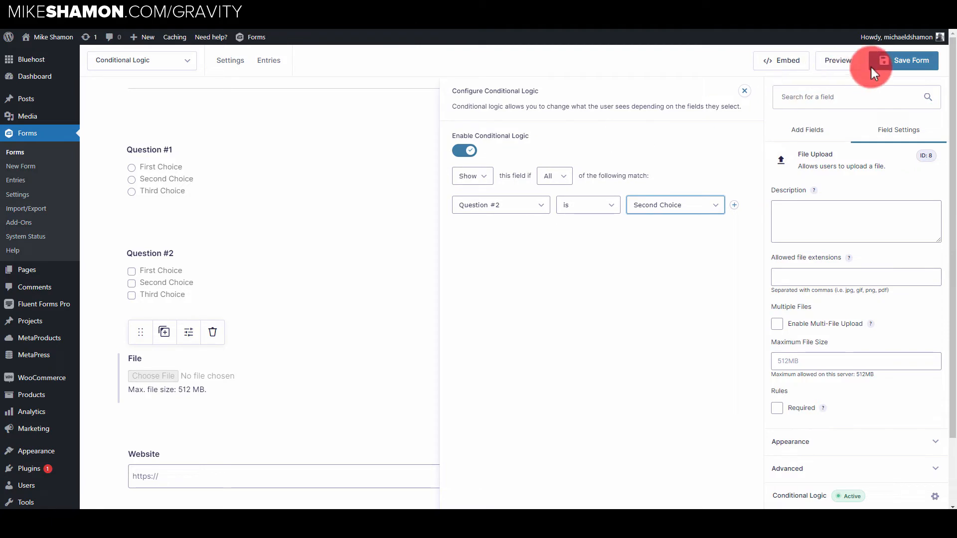
{"action": "left_click", "coordinate": [897, 61]}
- Change the label of the Number field above the Submit button to "2+2=?"
{"action": "scroll", "coordinate": [301, 286], "scroll_direction": "down", "scroll_amount": 2}
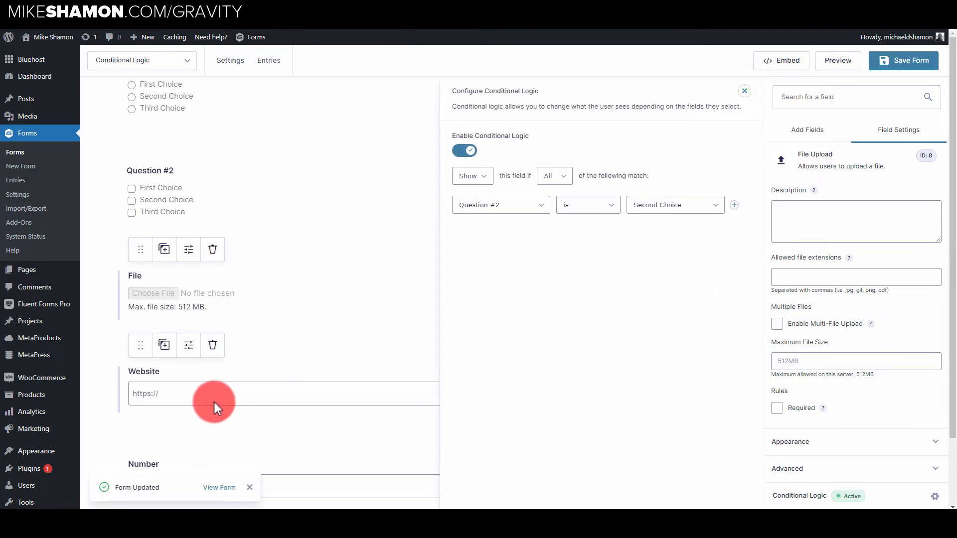
{"action": "scroll", "coordinate": [208, 396], "scroll_direction": "down", "scroll_amount": 3}
{"action": "left_click", "coordinate": [214, 299]}
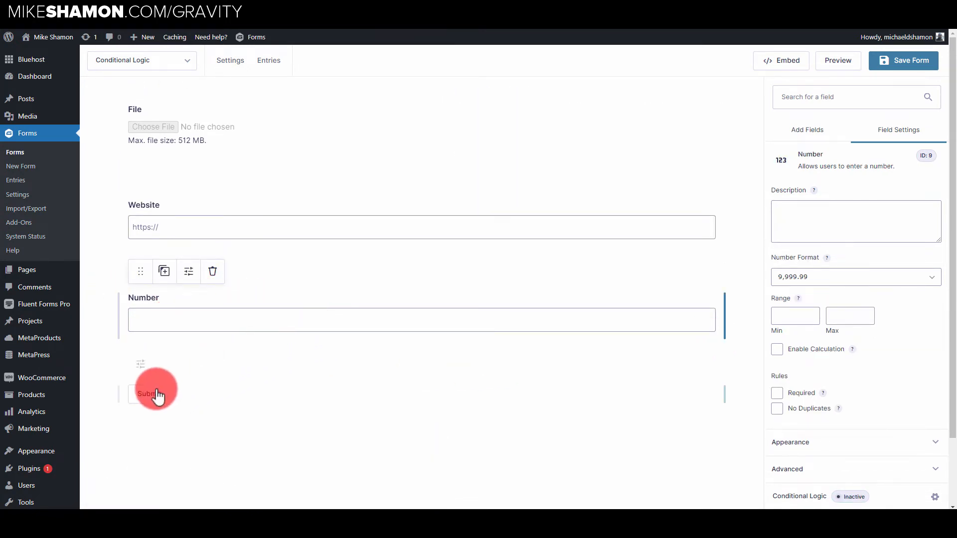
{"action": "left_click", "coordinate": [141, 278]}
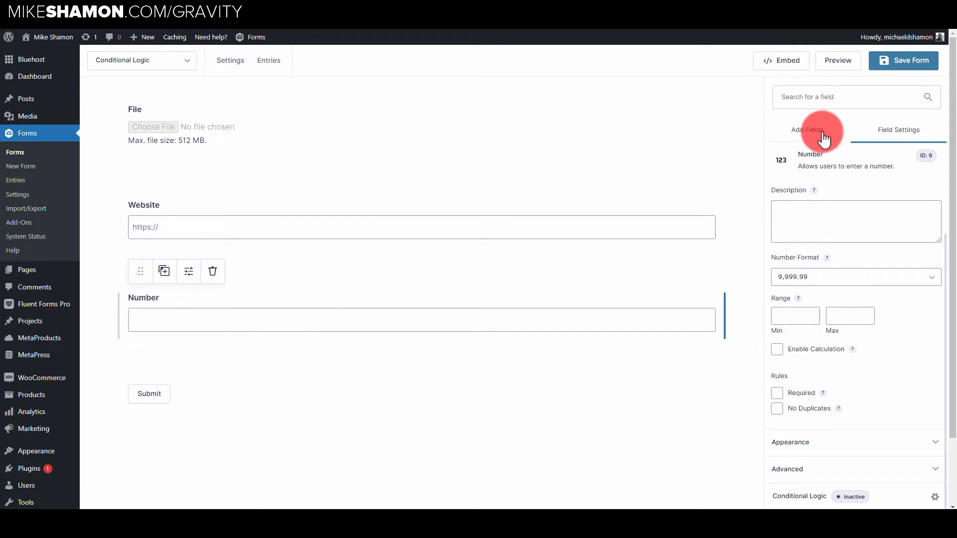
{"action": "scroll", "coordinate": [822, 279], "scroll_direction": "up", "scroll_amount": 1}
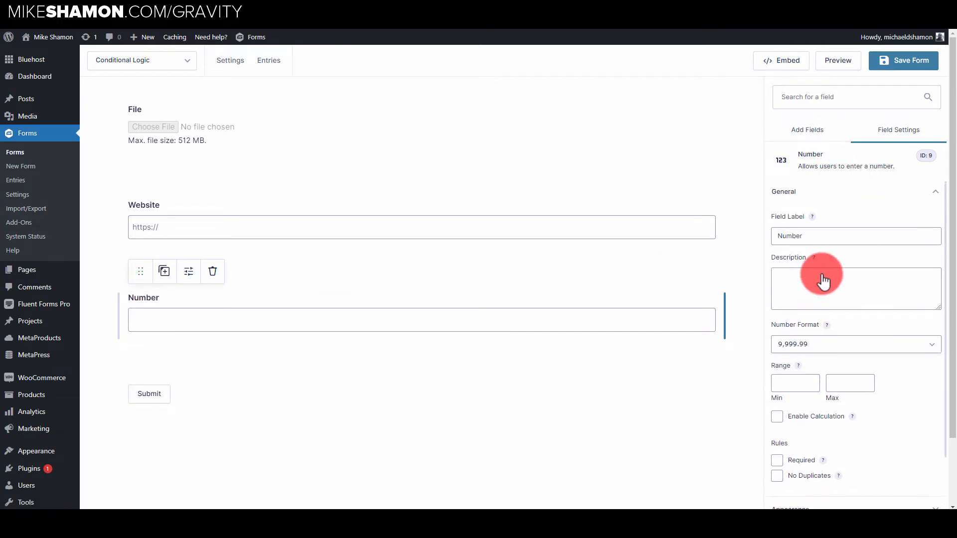
{"action": "double_click", "coordinate": [818, 238]}
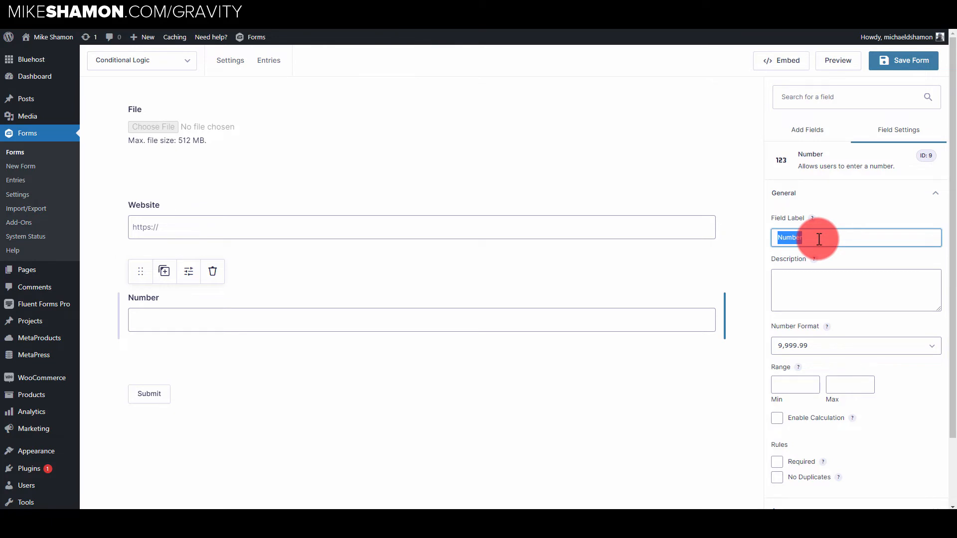
{"action": "type", "text": "2=2"}
{"action": "key", "text": "BackSpace"}
{"action": "key", "text": "BackSpace"}
{"action": "type", "text": "+"}
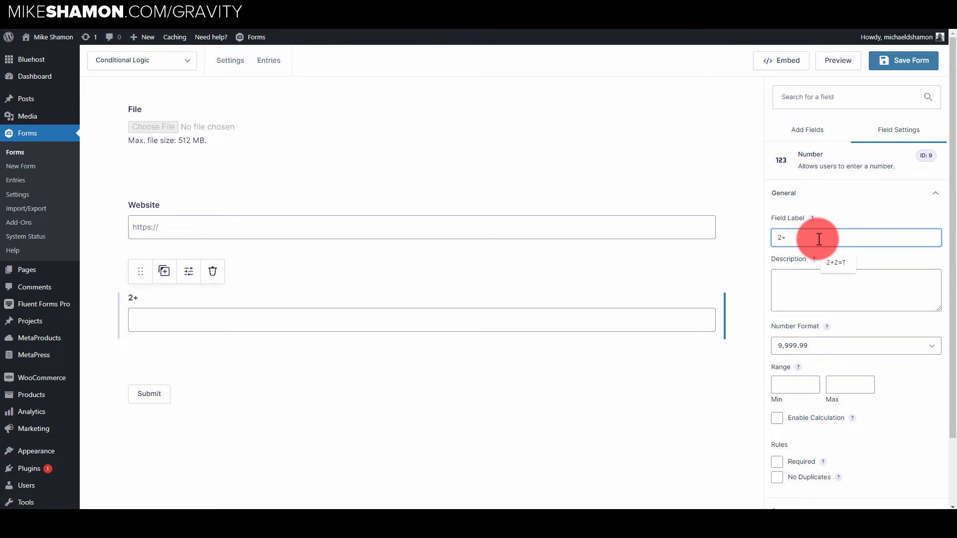
{"action": "type", "text": "2=?"}
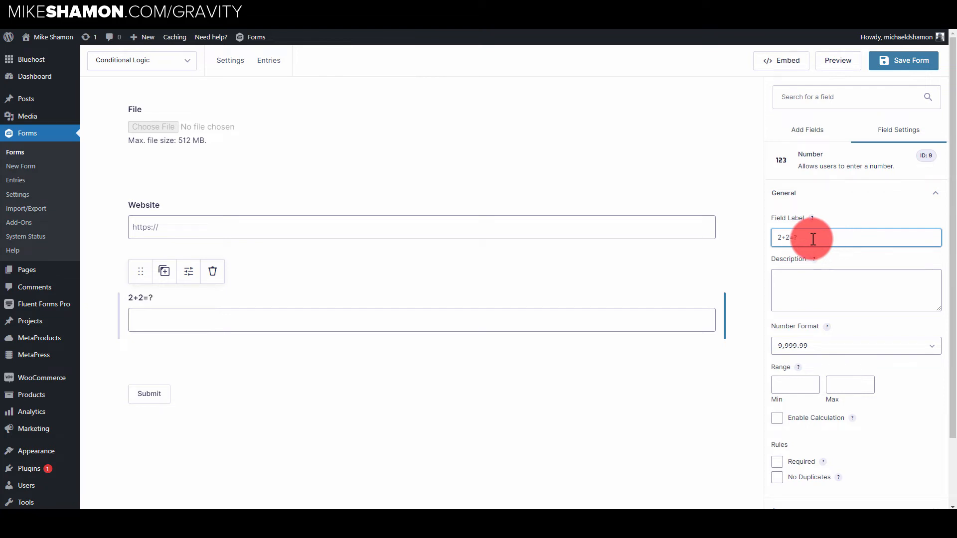
{"action": "left_click", "coordinate": [528, 310]}
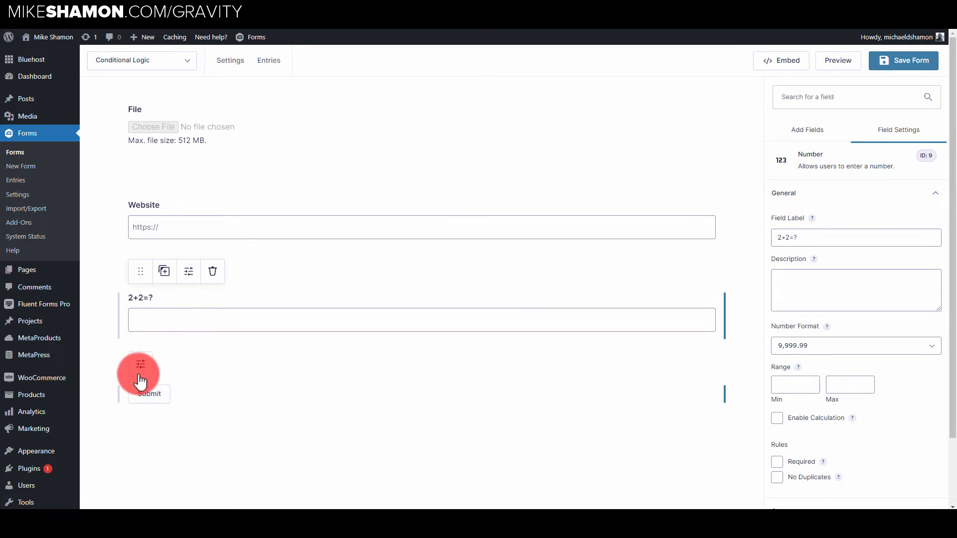
- Enable conditional logic on the Submit button to show it if 2+2=? is 4, and save the form
{"action": "left_click", "coordinate": [139, 376]}
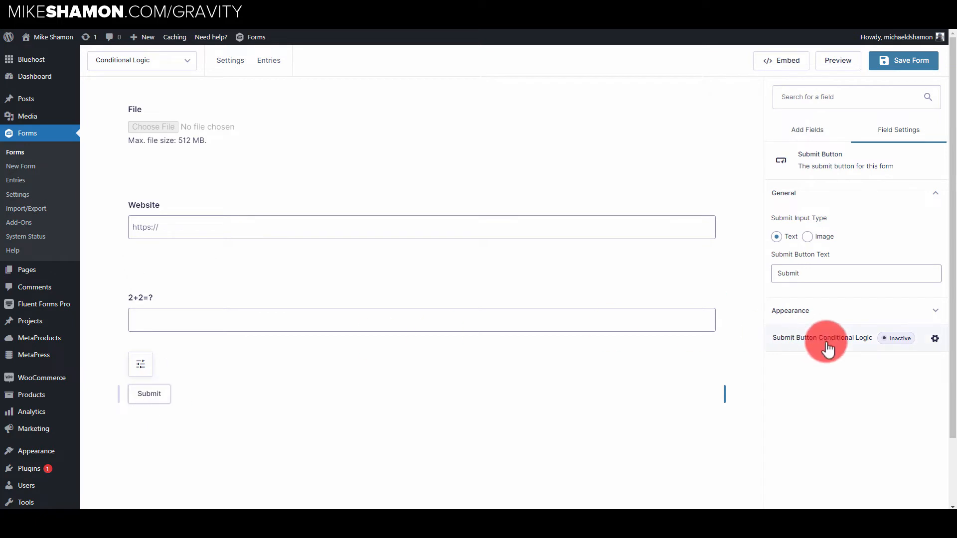
{"action": "left_click", "coordinate": [850, 349]}
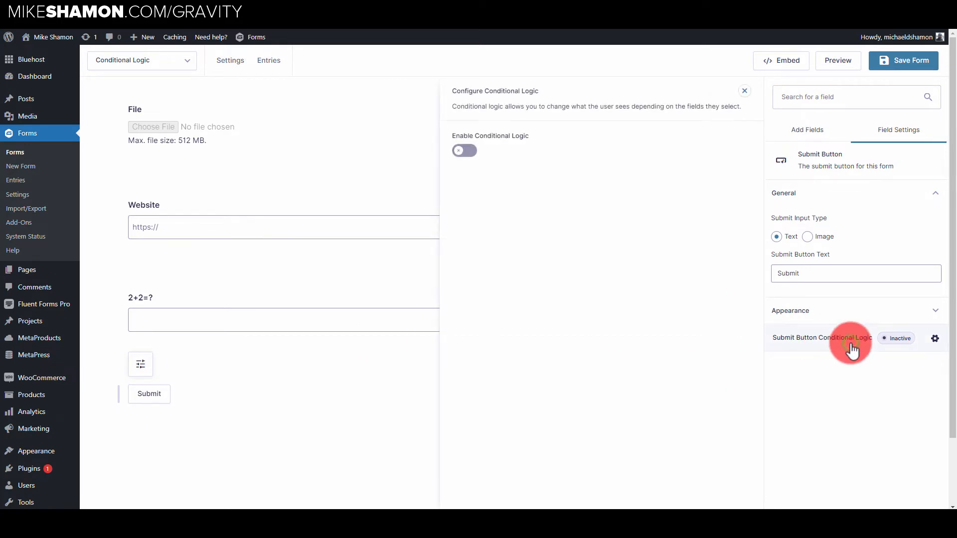
{"action": "left_click", "coordinate": [464, 150]}
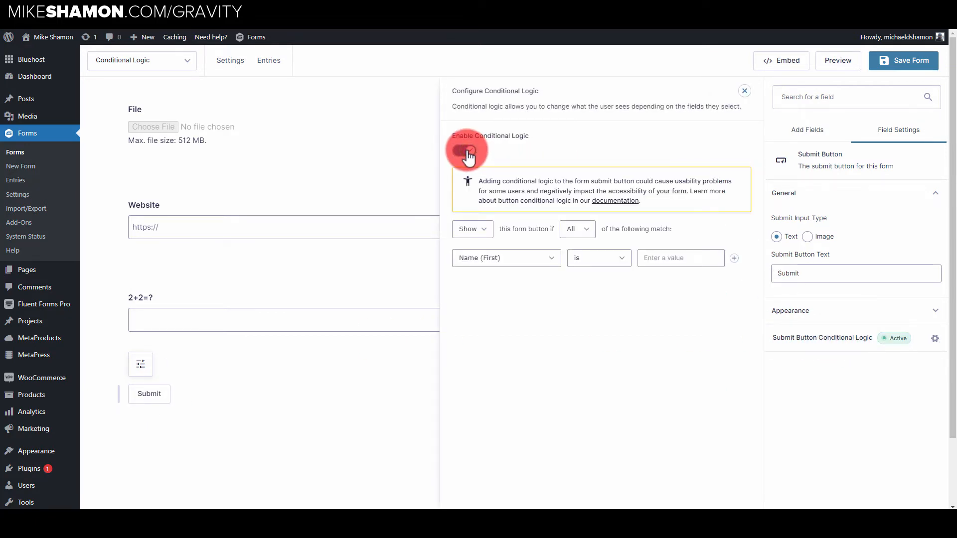
{"action": "left_click", "coordinate": [549, 260]}
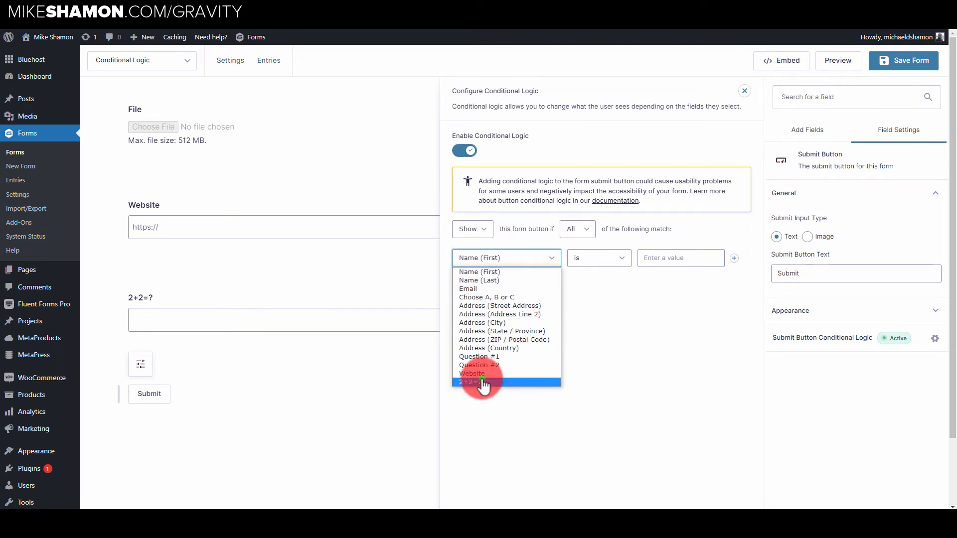
{"action": "left_click", "coordinate": [481, 382]}
{"action": "left_click", "coordinate": [663, 257]}
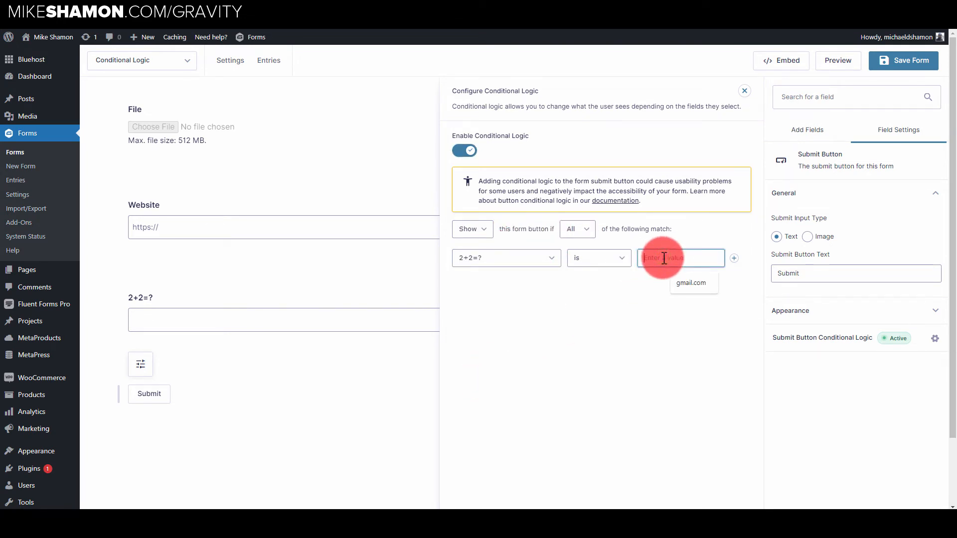
{"action": "type", "text": "4"}
{"action": "left_click", "coordinate": [619, 330]}
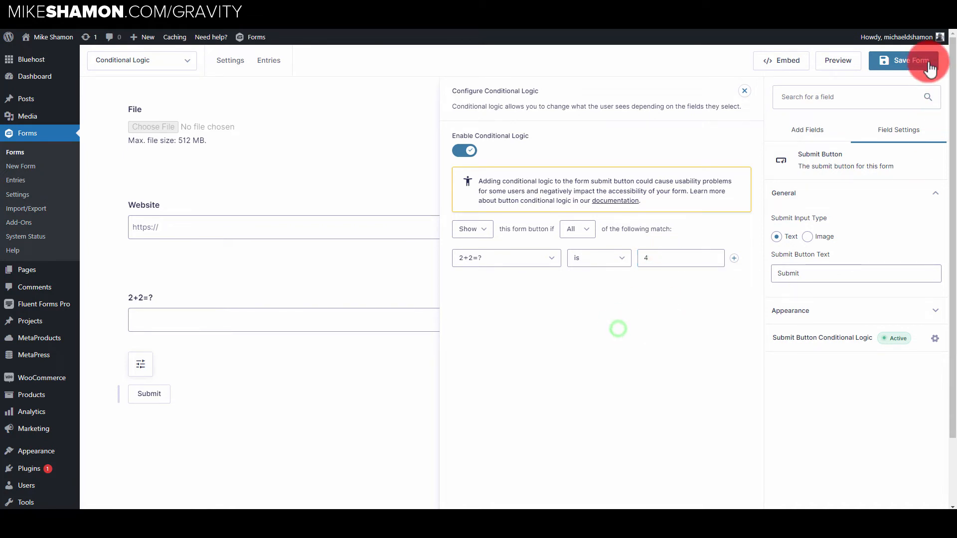
{"action": "left_click", "coordinate": [927, 62]}
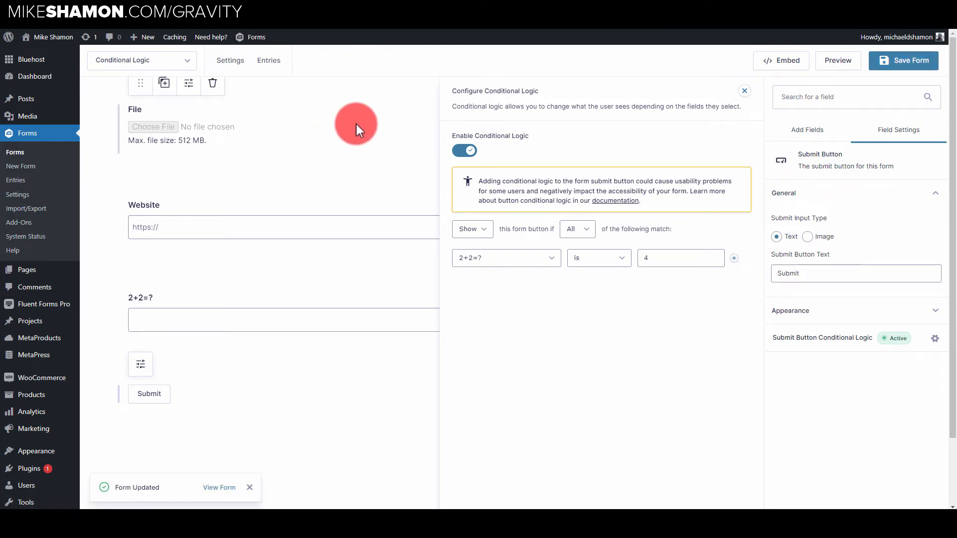
- Switch to the published form, reload it and check whether the Submit button shows before anything is answered
{"action": "left_click", "coordinate": [331, 3]}
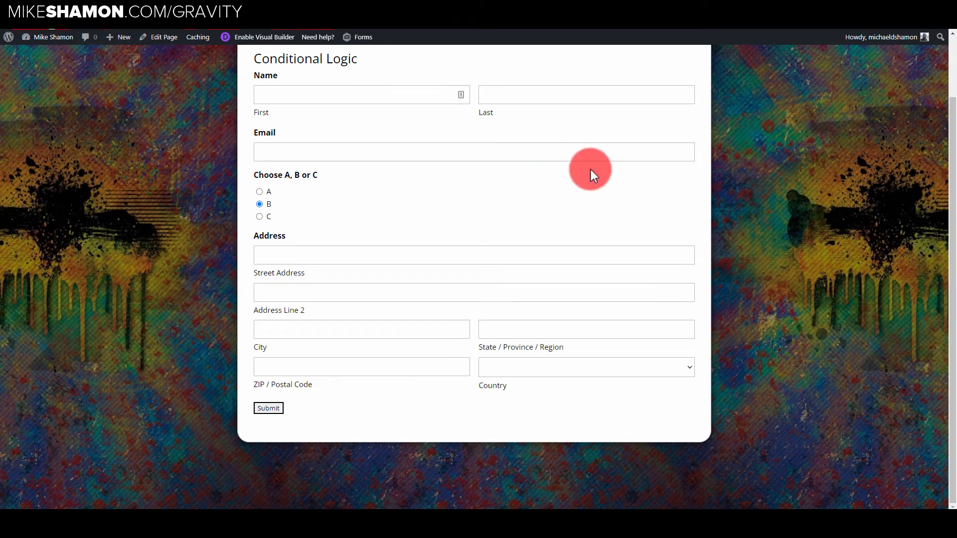
{"action": "key", "text": "F5"}
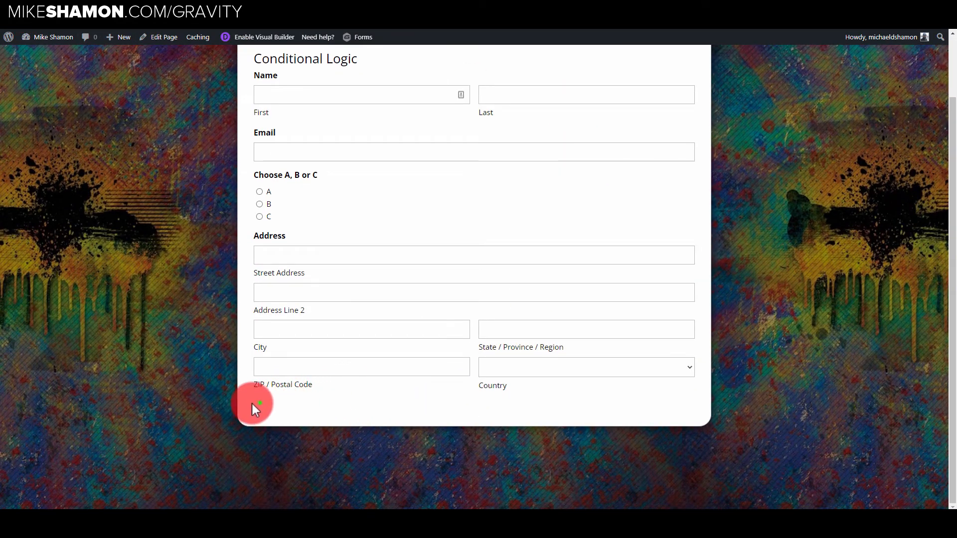
{"action": "scroll", "coordinate": [367, 297], "scroll_direction": "up", "scroll_amount": 2}
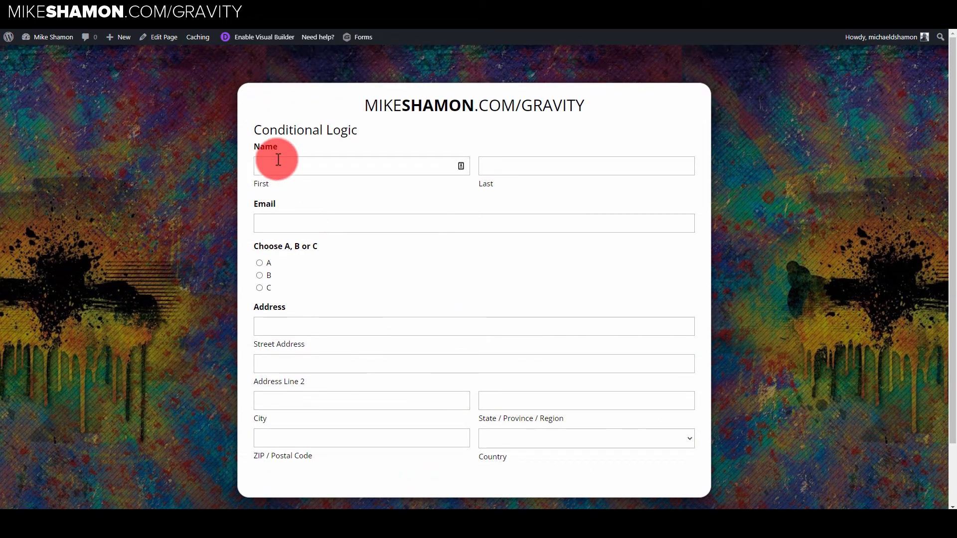
- Choose A on the published form and tick Question #2's First, Third and Second Choice to test the File field's logic
{"action": "left_click", "coordinate": [259, 262]}
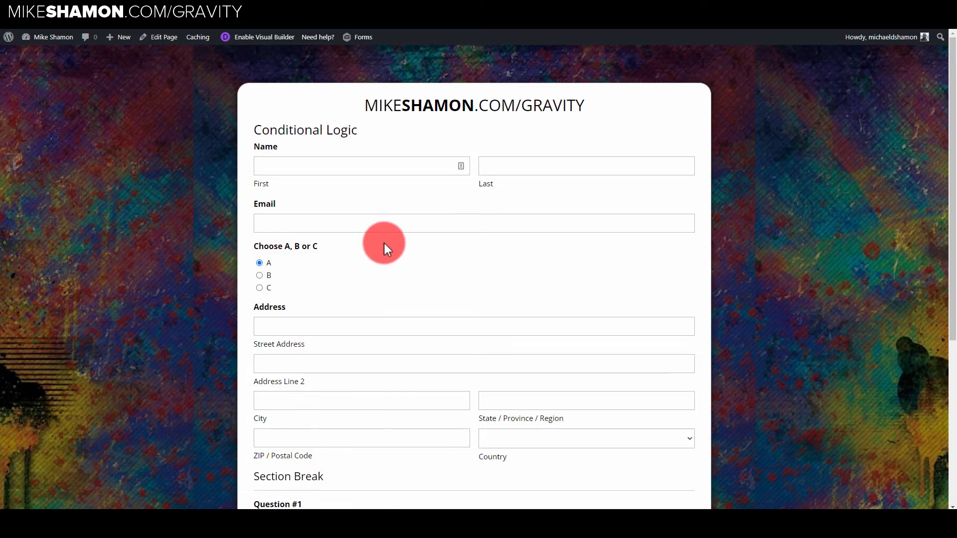
{"action": "scroll", "coordinate": [438, 189], "scroll_direction": "down", "scroll_amount": 2}
{"action": "scroll", "coordinate": [256, 178], "scroll_direction": "down", "scroll_amount": 3}
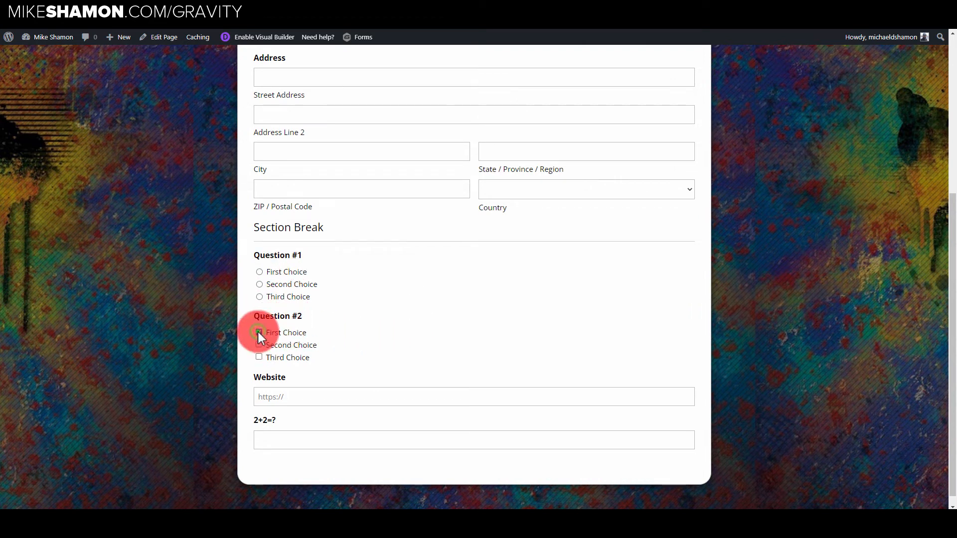
{"action": "left_click", "coordinate": [259, 358]}
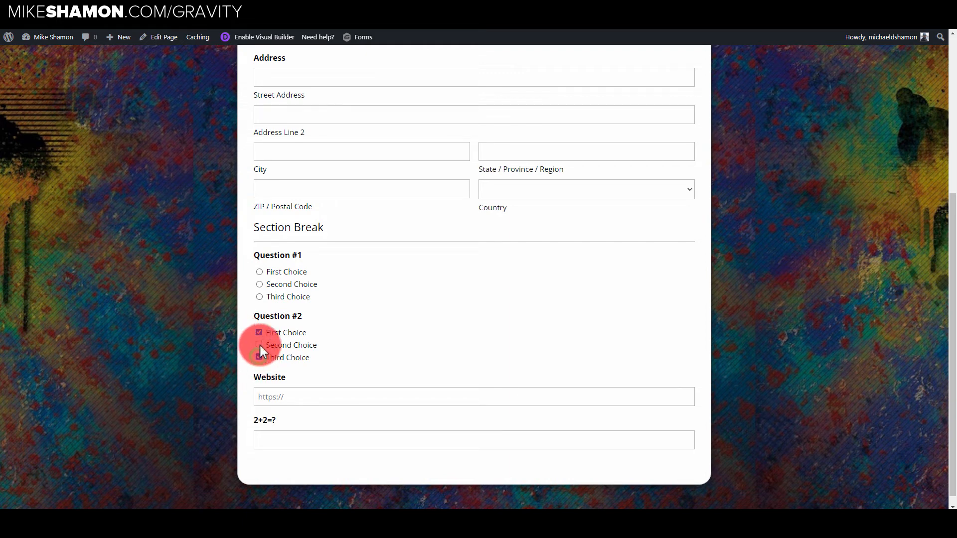
{"action": "left_click", "coordinate": [259, 344]}
{"action": "left_click", "coordinate": [259, 343]}
{"action": "left_click", "coordinate": [258, 343]}
{"action": "scroll", "coordinate": [347, 384], "scroll_direction": "down", "scroll_amount": 2}
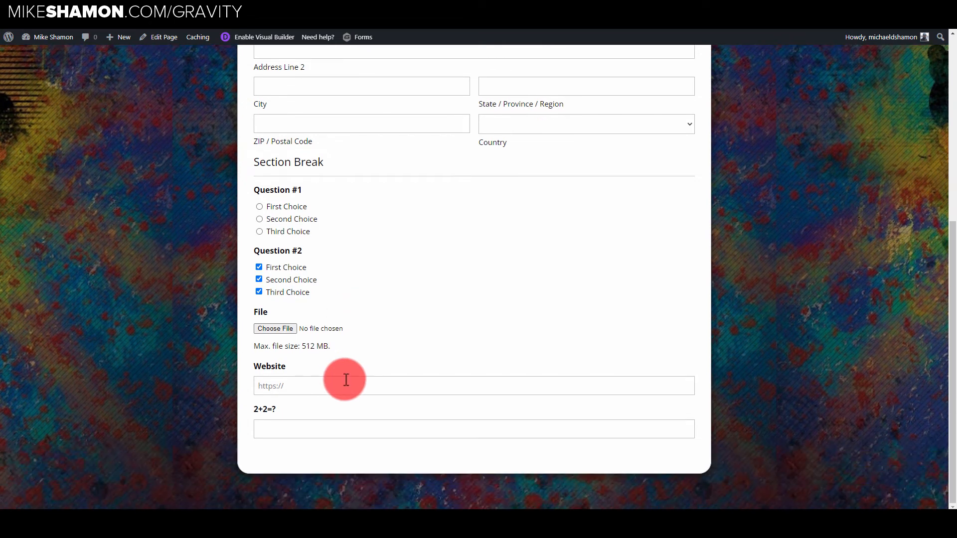
- Test the Submit button's logic by answering 2+2=? with 3 and with 4, and look over the form
{"action": "left_click", "coordinate": [300, 433]}
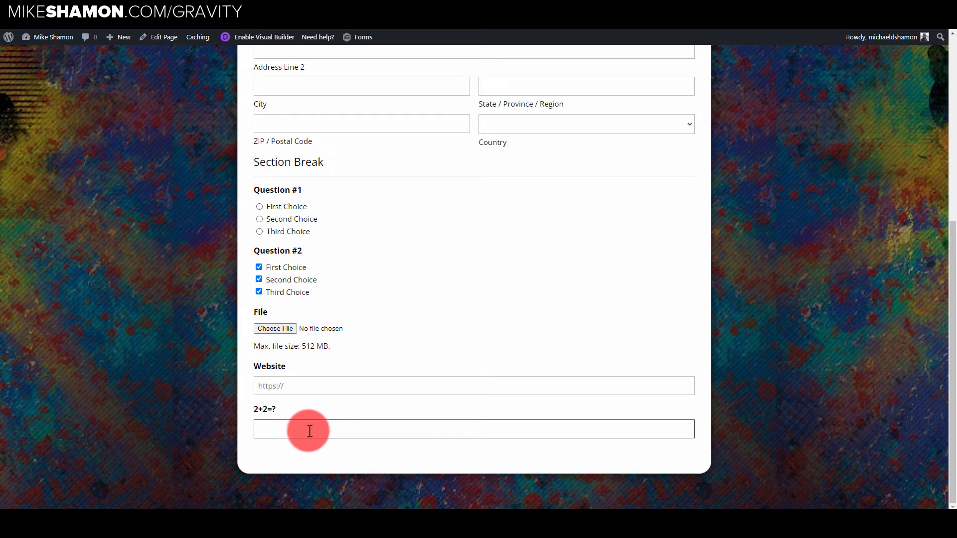
{"action": "type", "text": "3"}
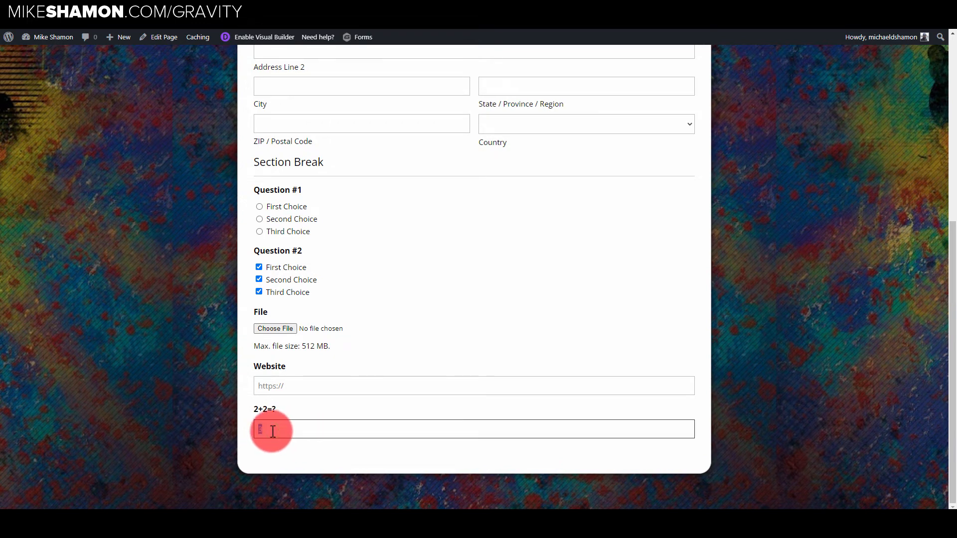
{"action": "key", "text": "BackSpace"}
{"action": "type", "text": "4"}
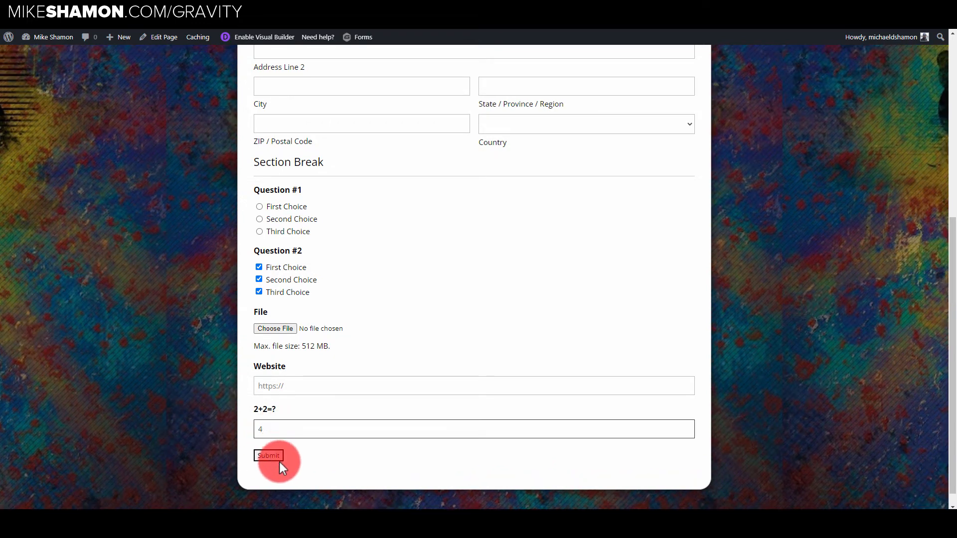
{"action": "scroll", "coordinate": [387, 418], "scroll_direction": "up", "scroll_amount": 7}
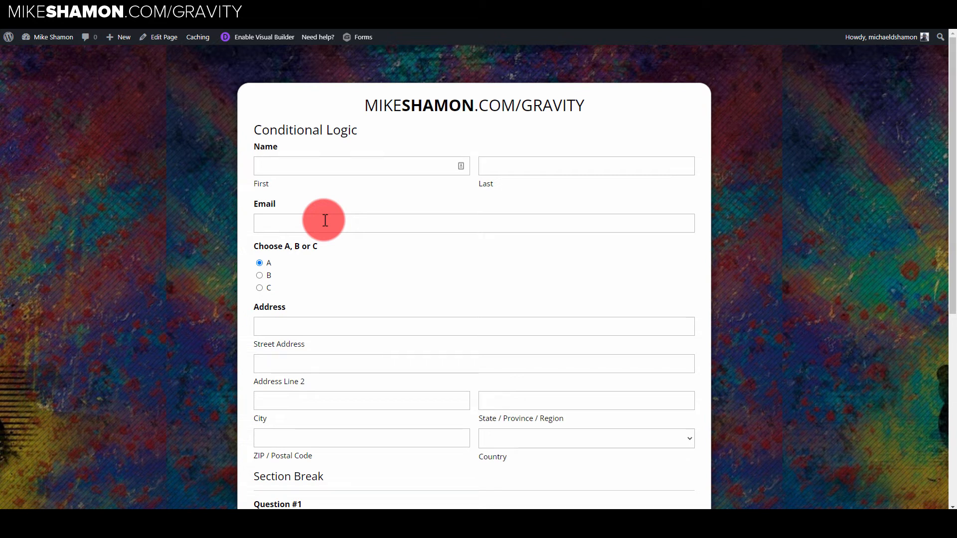
{"action": "scroll", "coordinate": [349, 221], "scroll_direction": "down", "scroll_amount": 2}
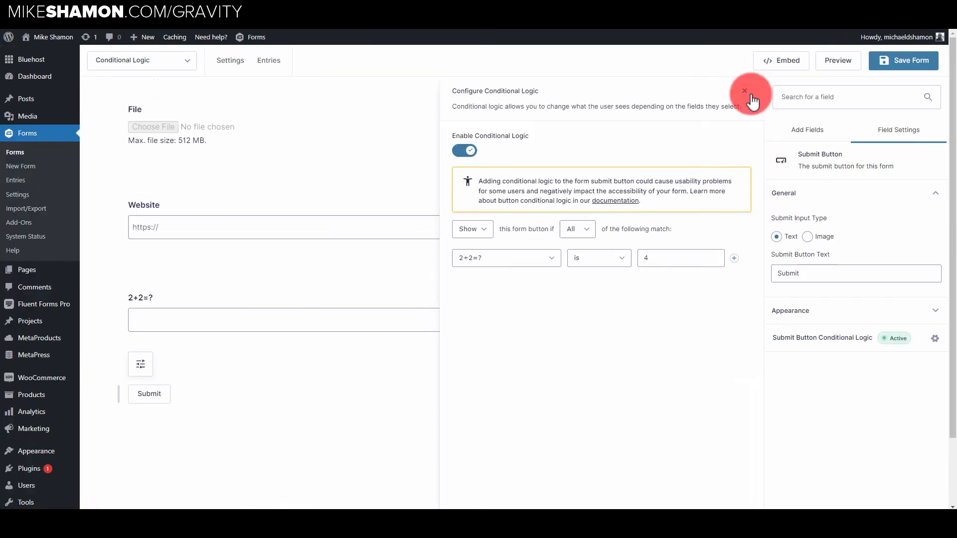
- Return to the form editor, close the Submit button's logic settings and add a Drop Down field between Email and Choose A, B or C
{"action": "left_click", "coordinate": [747, 96]}
{"action": "scroll", "coordinate": [175, 201], "scroll_direction": "up", "scroll_amount": 8}
{"action": "scroll", "coordinate": [175, 202], "scroll_direction": "up", "scroll_amount": 7}
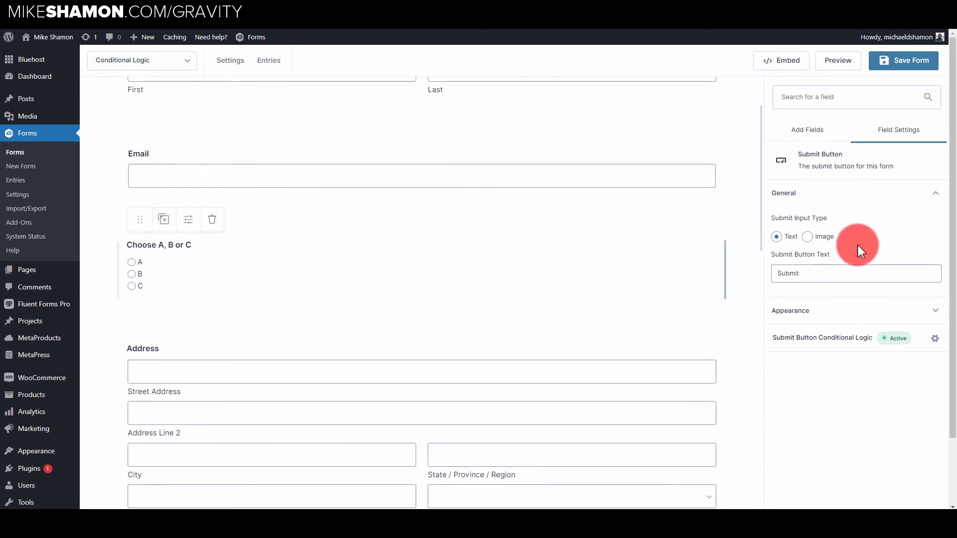
{"action": "left_click", "coordinate": [808, 126]}
{"action": "scroll", "coordinate": [891, 353], "scroll_direction": "down", "scroll_amount": 7}
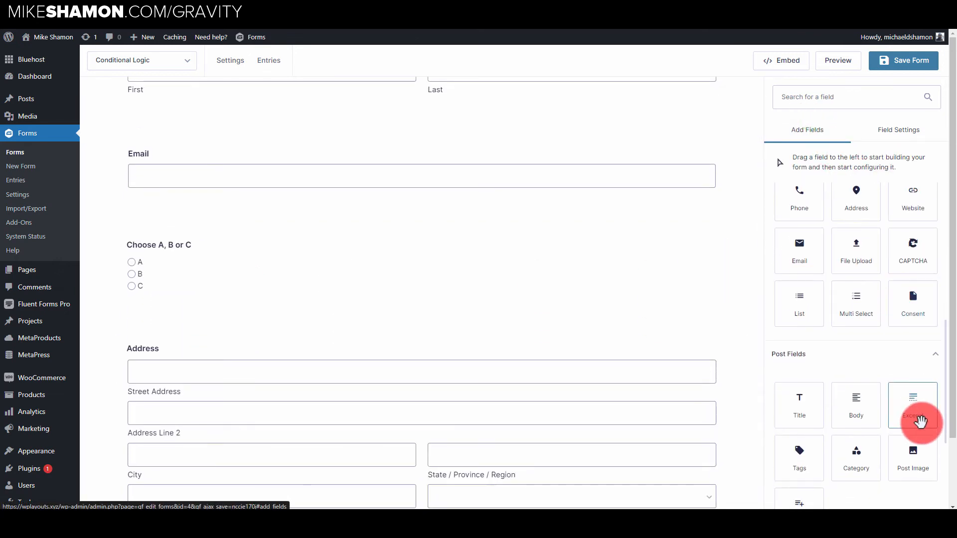
{"action": "scroll", "coordinate": [921, 390], "scroll_direction": "down", "scroll_amount": 1}
{"action": "left_click_drag", "start_coordinate": [799, 247], "coordinate": [257, 221]}
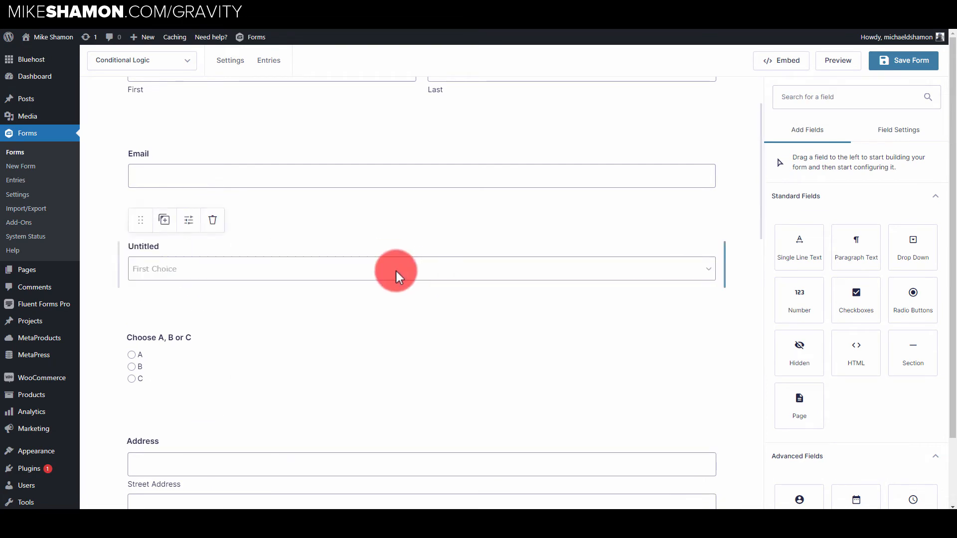
- Label the new Drop Down field "Location"
{"action": "left_click", "coordinate": [158, 274]}
{"action": "double_click", "coordinate": [830, 241]}
{"action": "type", "text": "Location 1"}
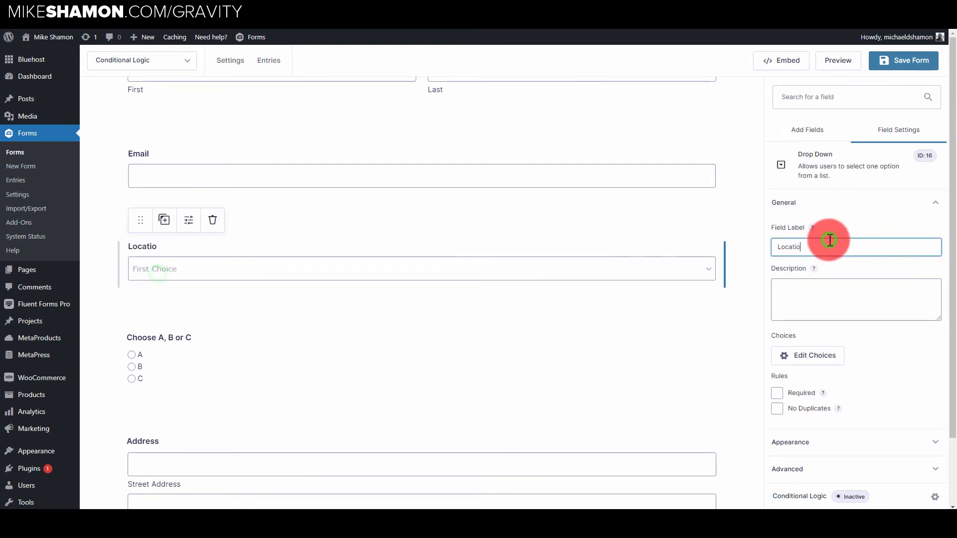
{"action": "key", "text": "ctrl+a"}
{"action": "left_click", "coordinate": [816, 252]}
{"action": "key", "text": "BackSpace"}
{"action": "key", "text": "BackSpace"}
{"action": "key", "text": "ctrl+a"}
- Set the Location field's choices to Location A, Location B and Location C, and save the form
{"action": "left_click", "coordinate": [807, 355]}
{"action": "left_click", "coordinate": [626, 163]}
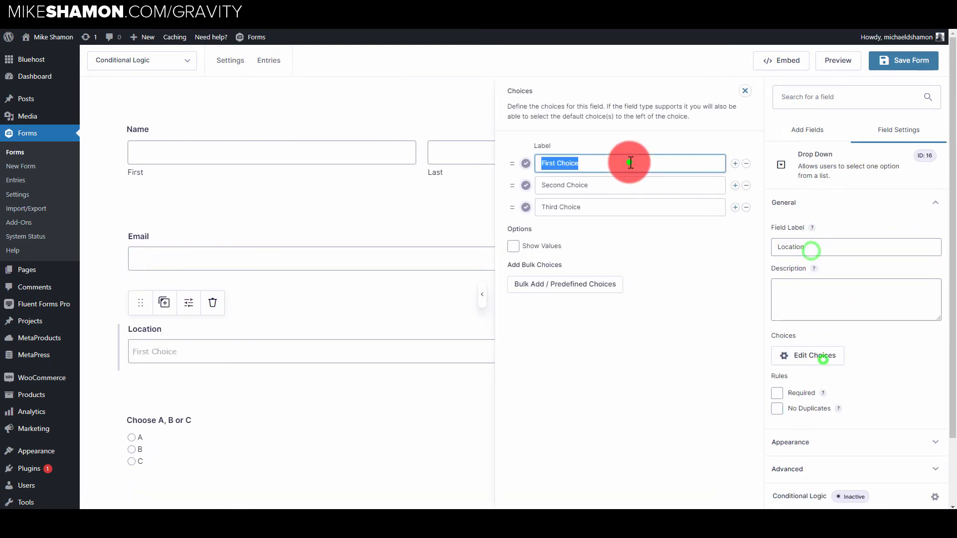
{"action": "type", "text": "Location A"}
{"action": "left_click", "coordinate": [616, 185]}
{"action": "type", "text": "Location B"}
{"action": "left_click", "coordinate": [598, 205]}
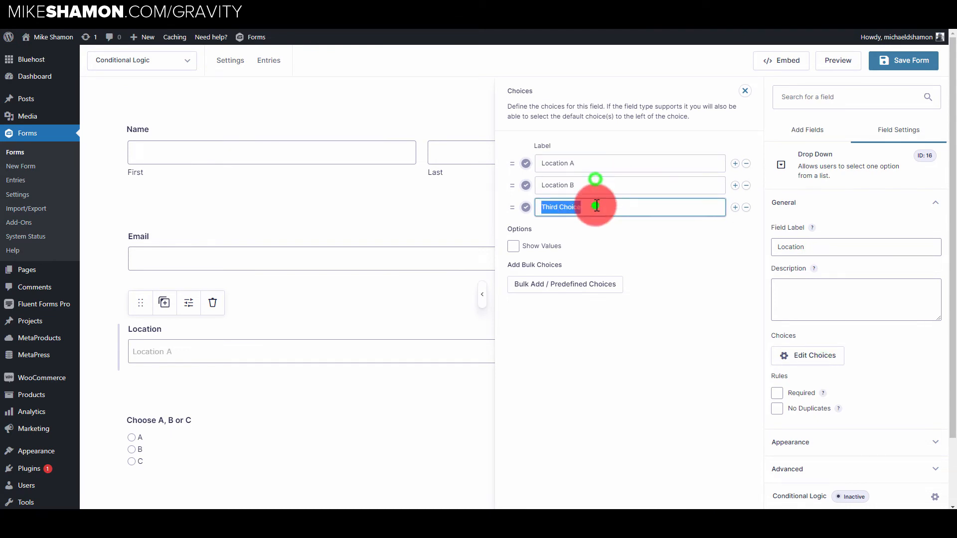
{"action": "type", "text": "Location C"}
{"action": "left_click", "coordinate": [633, 243]}
{"action": "left_click", "coordinate": [744, 91]}
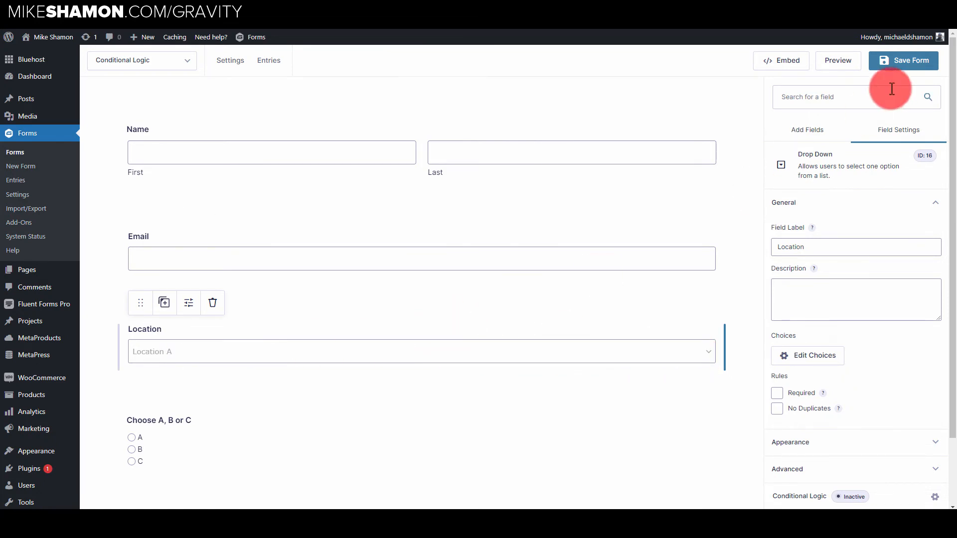
{"action": "left_click", "coordinate": [906, 62]}
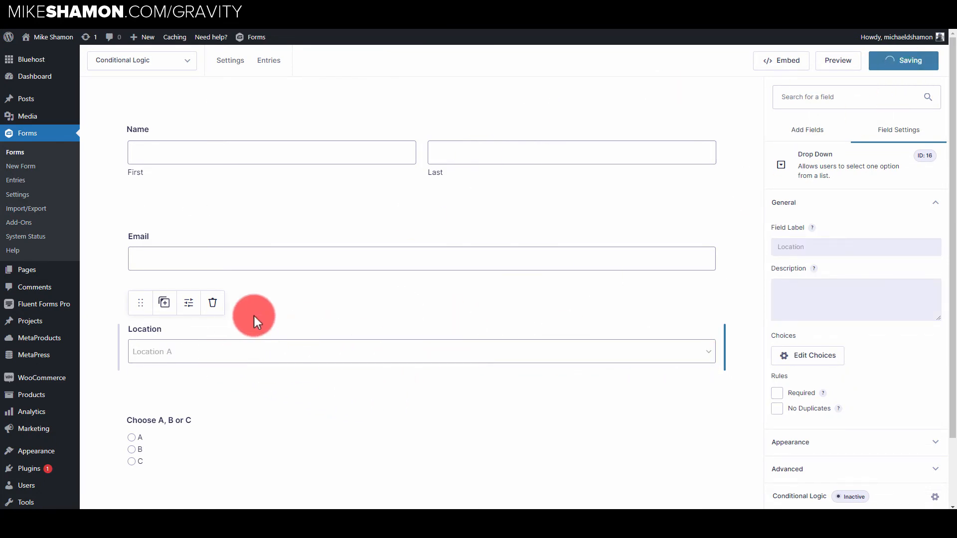
- Reload the published form page and view the choices in the Location drop-down
{"action": "mouse_move", "coordinate": [227, 58]}
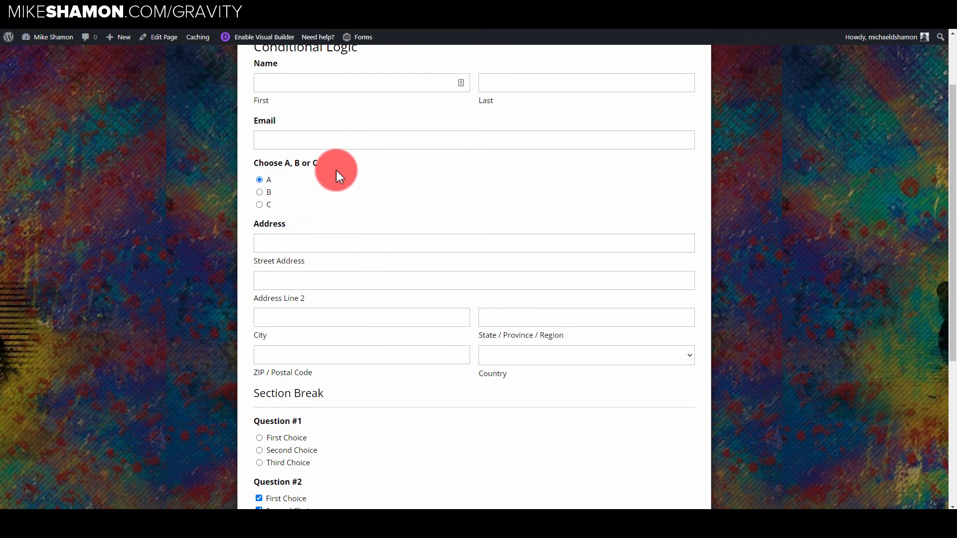
{"action": "key", "text": "F5"}
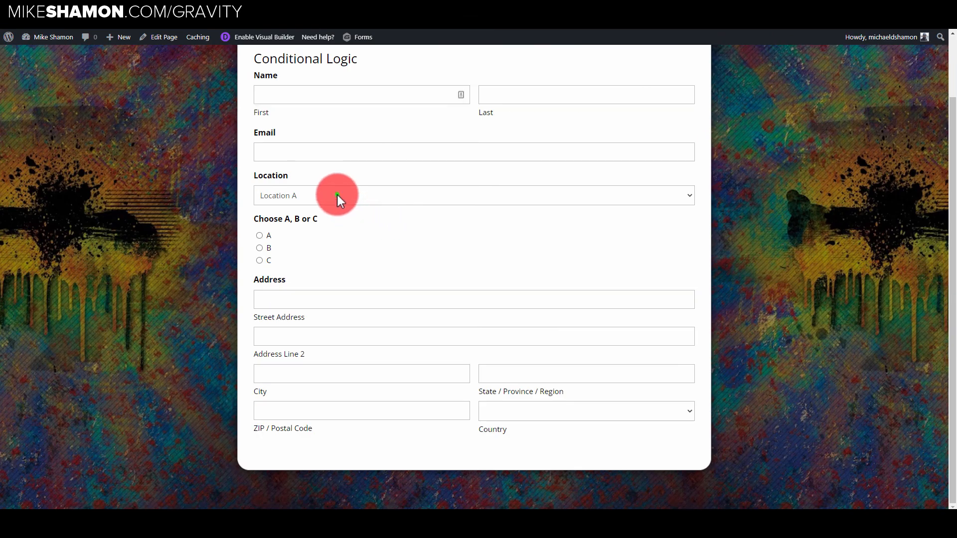
{"action": "left_click", "coordinate": [337, 194]}
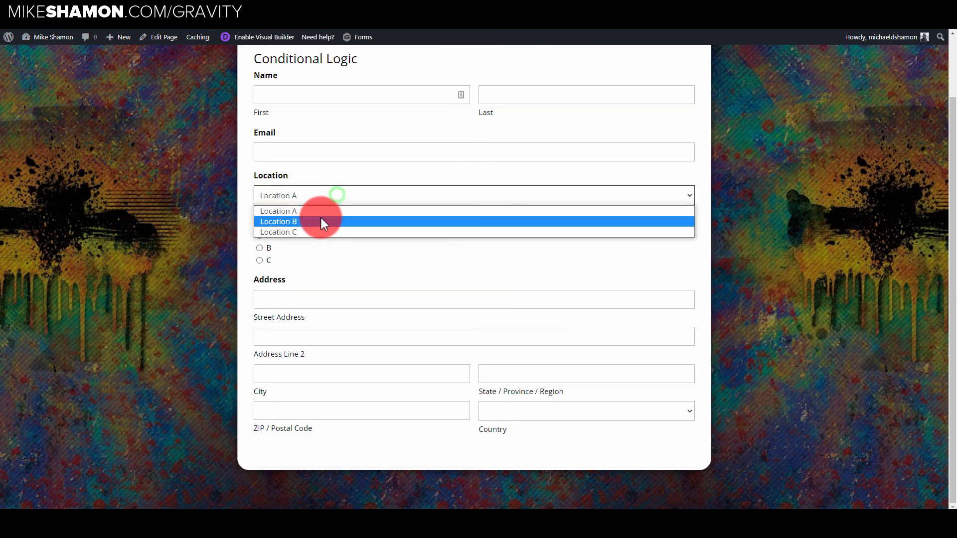
{"action": "left_click", "coordinate": [247, 116]}
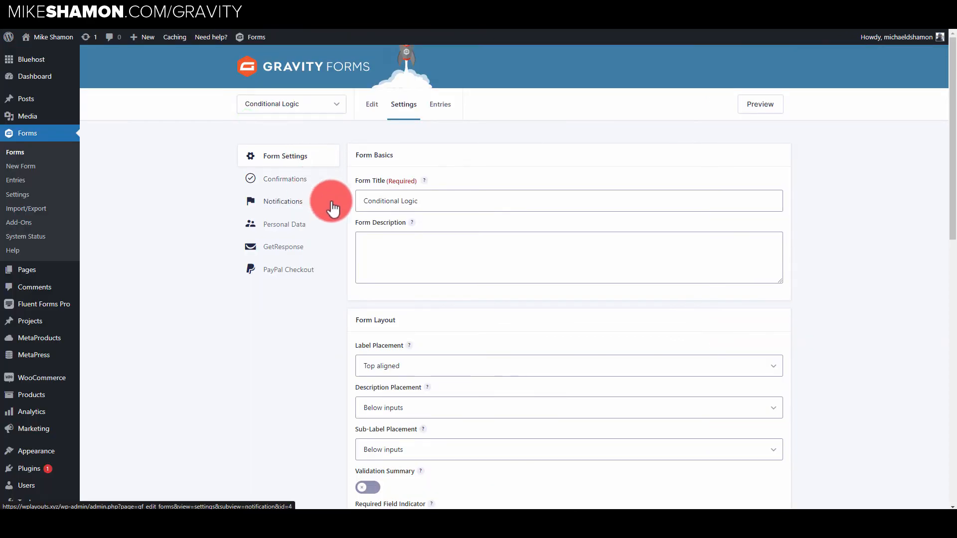
- Start a new notification in the Conditional Logic form's settings and look over its available options
{"action": "left_click", "coordinate": [279, 206]}
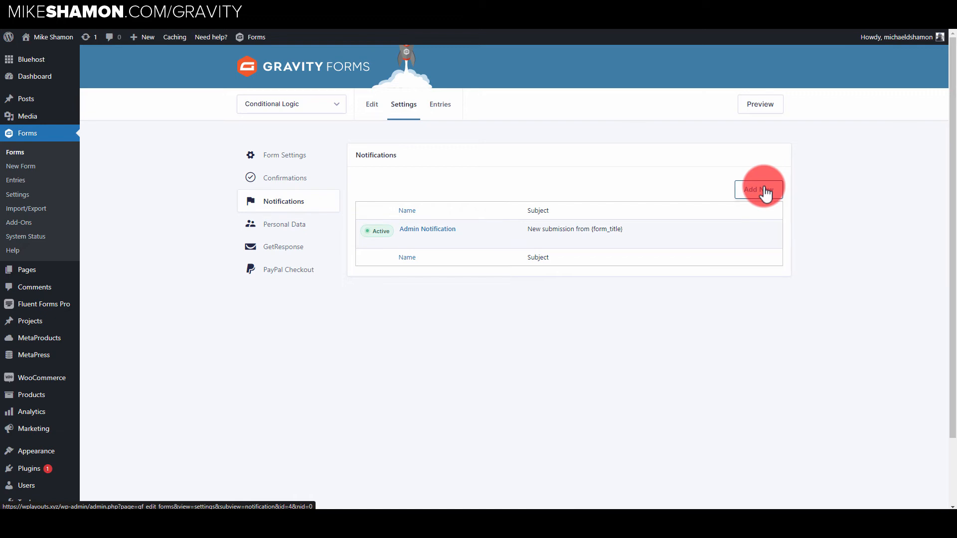
{"action": "left_click", "coordinate": [764, 190]}
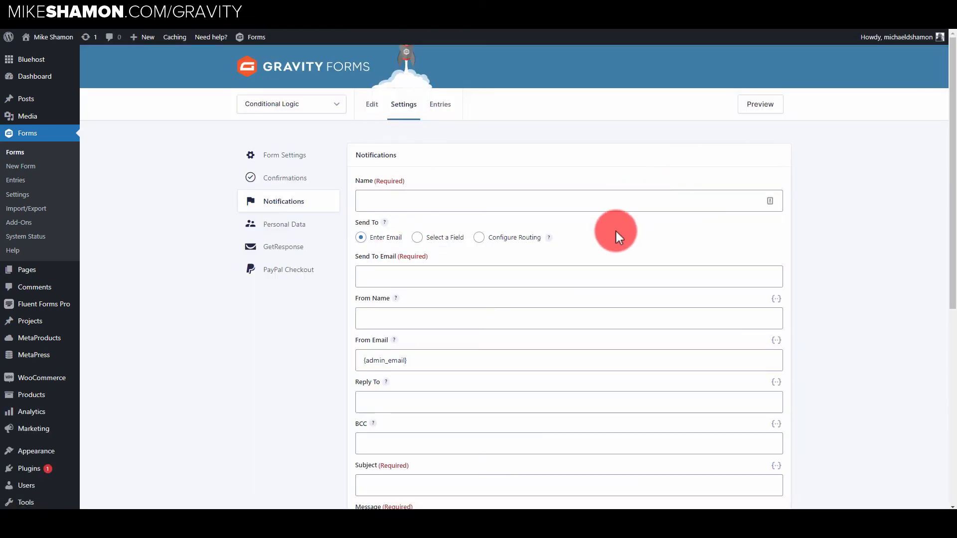
{"action": "scroll", "coordinate": [805, 260], "scroll_direction": "down", "scroll_amount": 3}
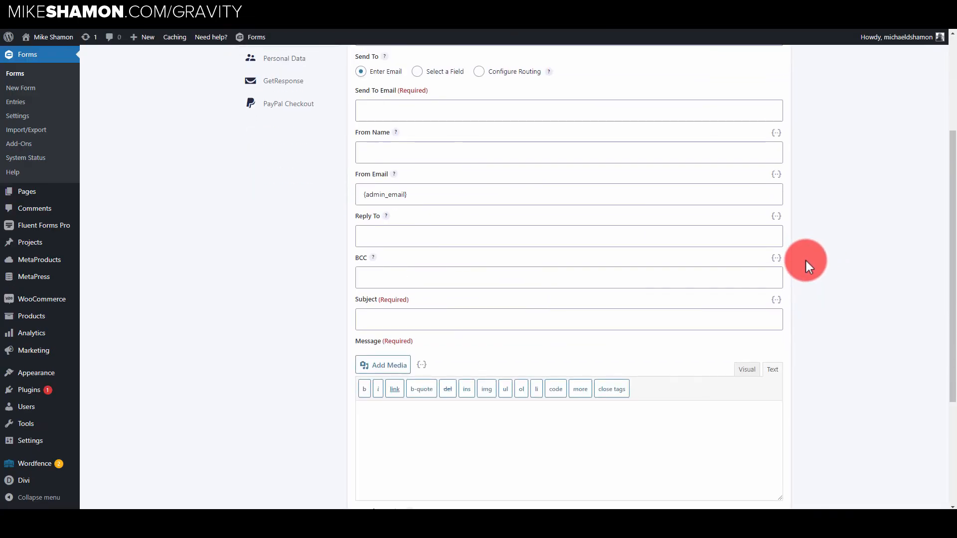
{"action": "scroll", "coordinate": [805, 260], "scroll_direction": "up", "scroll_amount": 3}
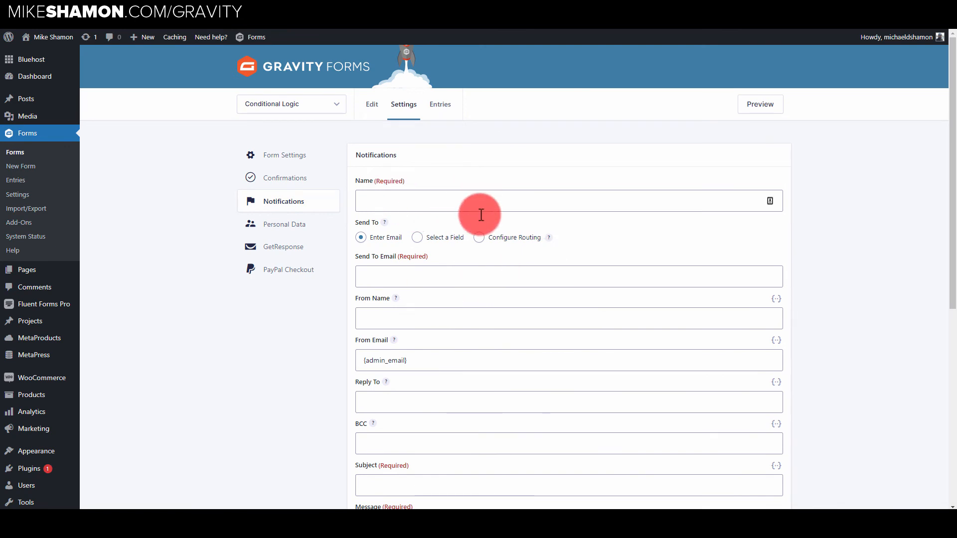
{"action": "scroll", "coordinate": [394, 287], "scroll_direction": "down", "scroll_amount": 2}
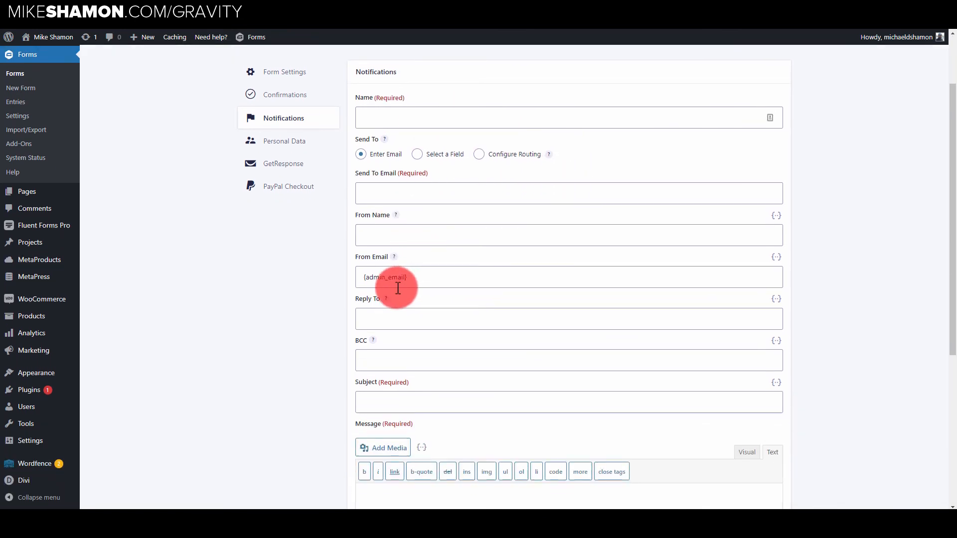
{"action": "scroll", "coordinate": [369, 272], "scroll_direction": "down", "scroll_amount": 4}
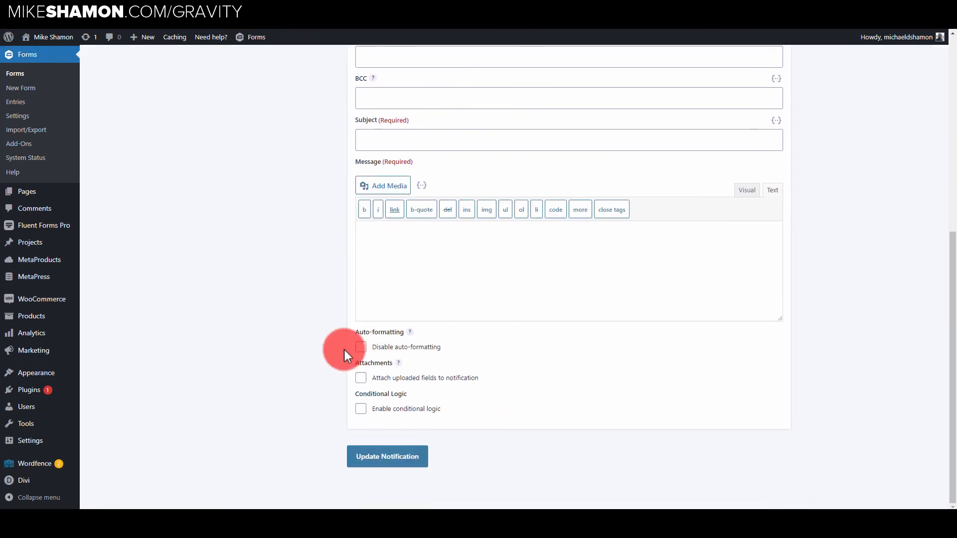
- Enable conditional logic for the new notification and have it sent only if Location is Location A
{"action": "left_click", "coordinate": [362, 409]}
{"action": "scroll", "coordinate": [402, 412], "scroll_direction": "down", "scroll_amount": 1}
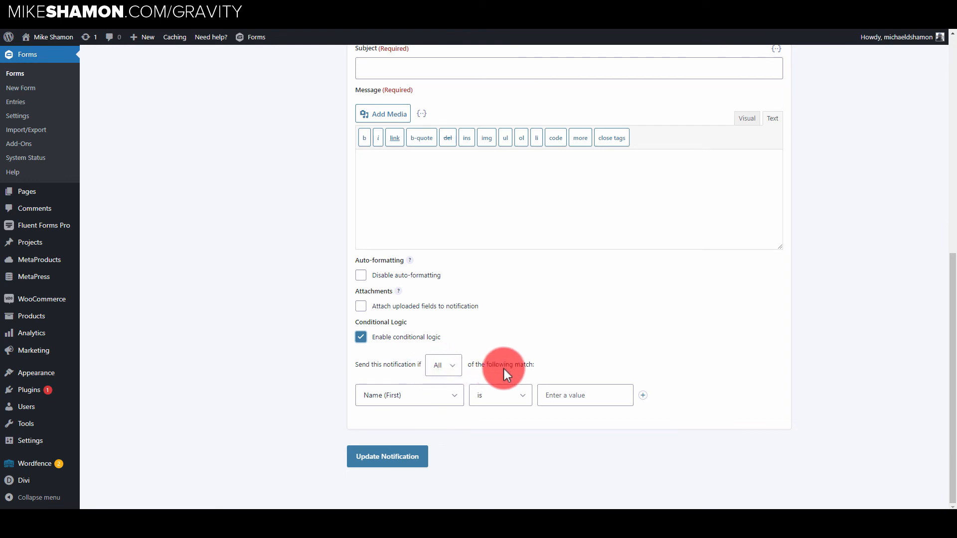
{"action": "left_click", "coordinate": [402, 400]}
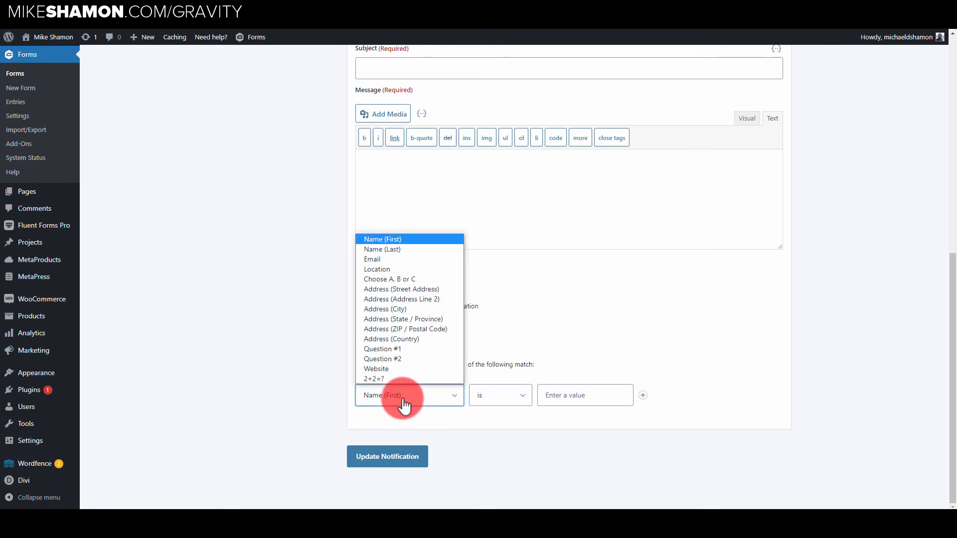
{"action": "left_click", "coordinate": [382, 269]}
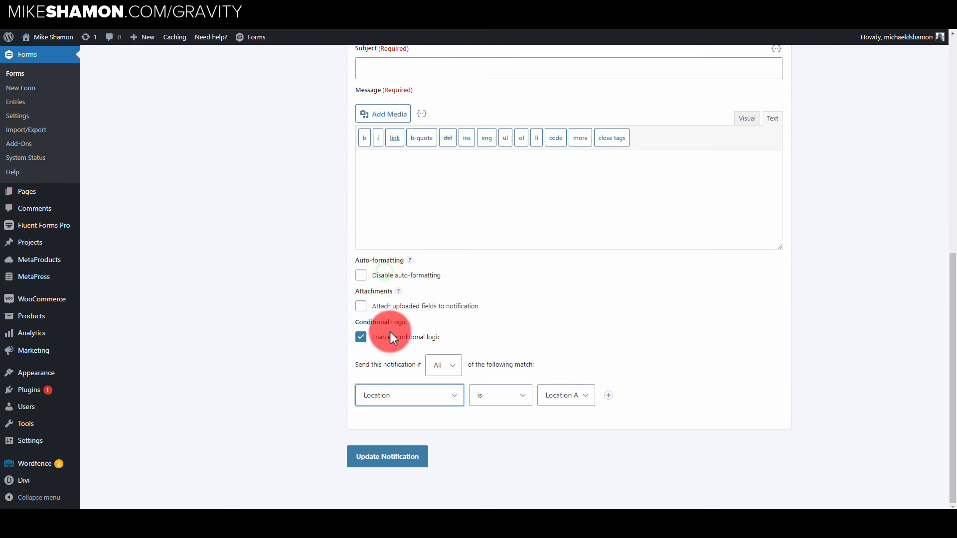
{"action": "left_click", "coordinate": [571, 395]}
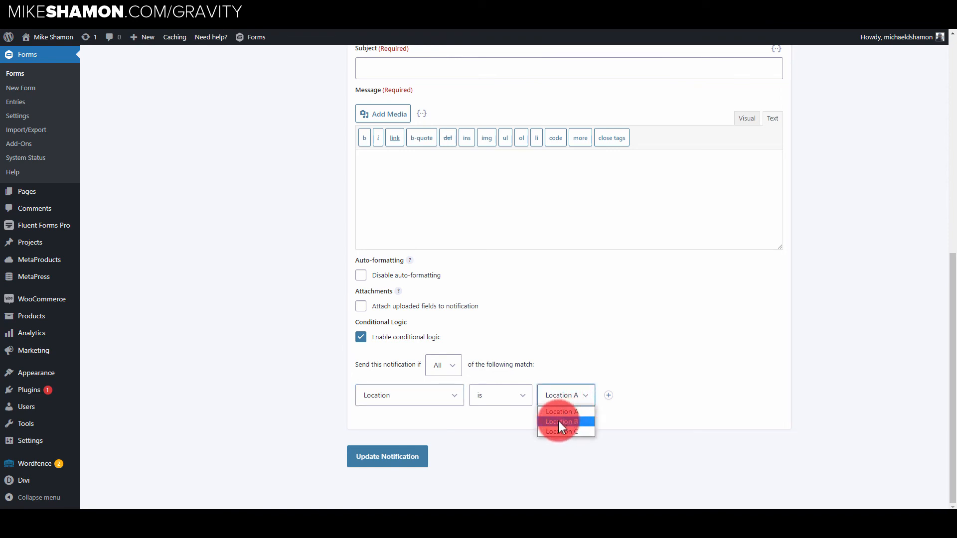
{"action": "left_click", "coordinate": [565, 413]}
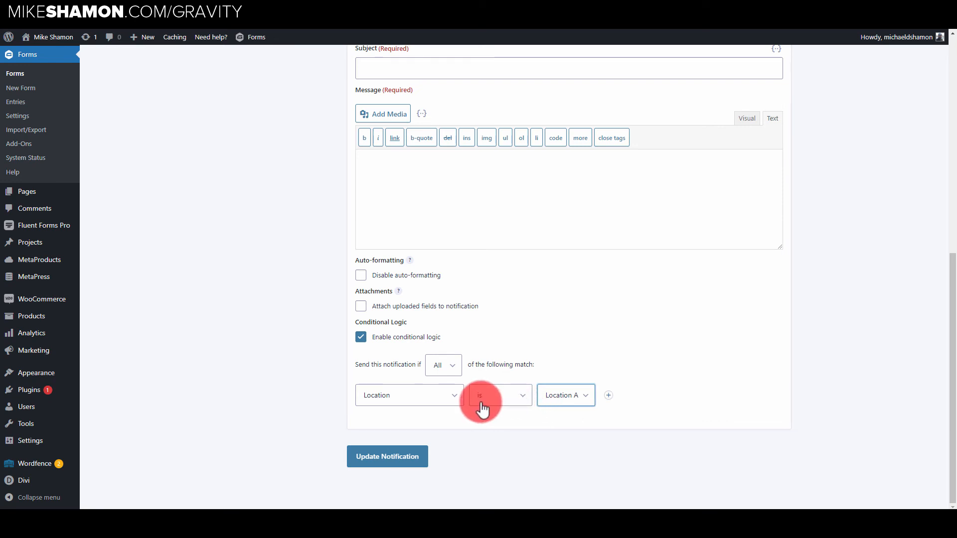
- Start a new confirmation for the form and view the fields its conditional logic can use
{"action": "scroll", "coordinate": [483, 364], "scroll_direction": "up", "scroll_amount": 8}
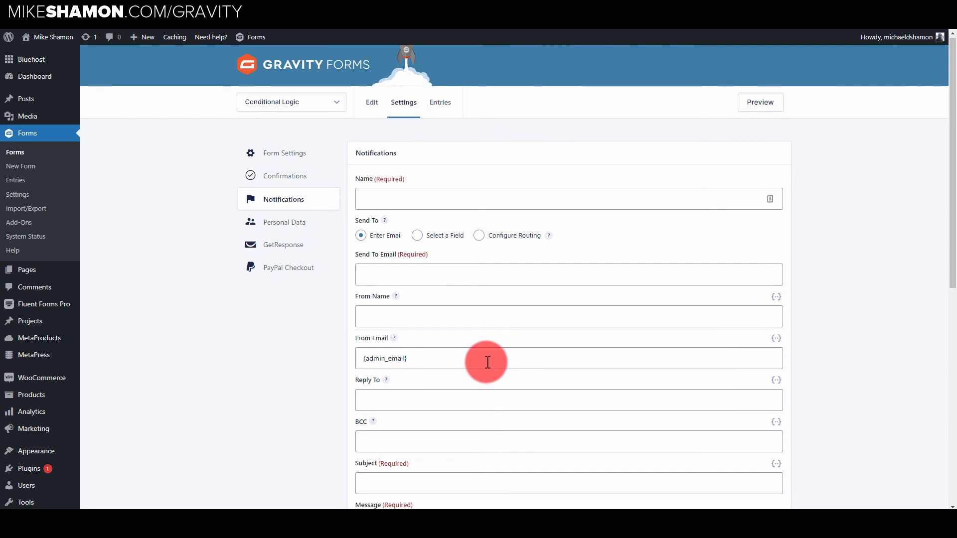
{"action": "left_click", "coordinate": [290, 176]}
{"action": "left_click", "coordinate": [526, 75]}
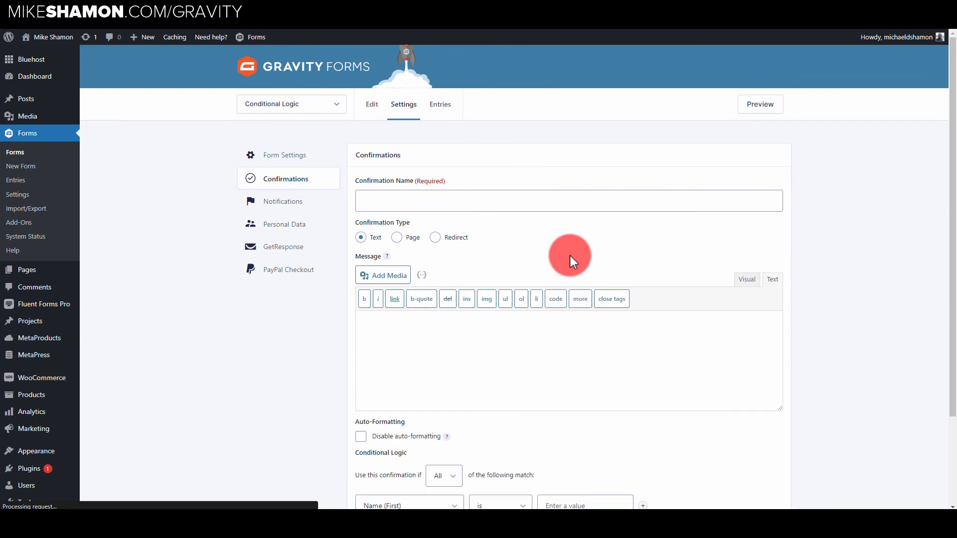
{"action": "scroll", "coordinate": [564, 258], "scroll_direction": "down", "scroll_amount": 2}
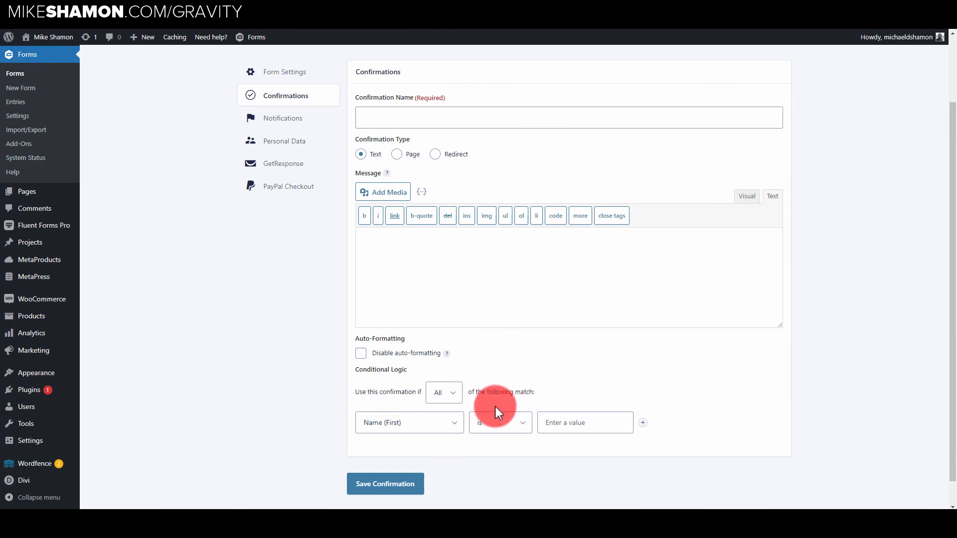
{"action": "left_click", "coordinate": [455, 423]}
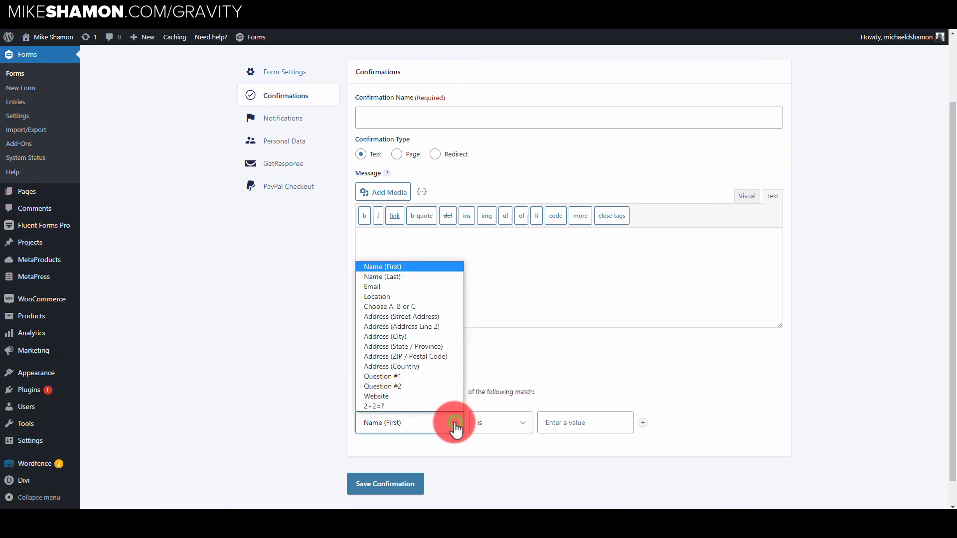
{"action": "left_click", "coordinate": [539, 364]}
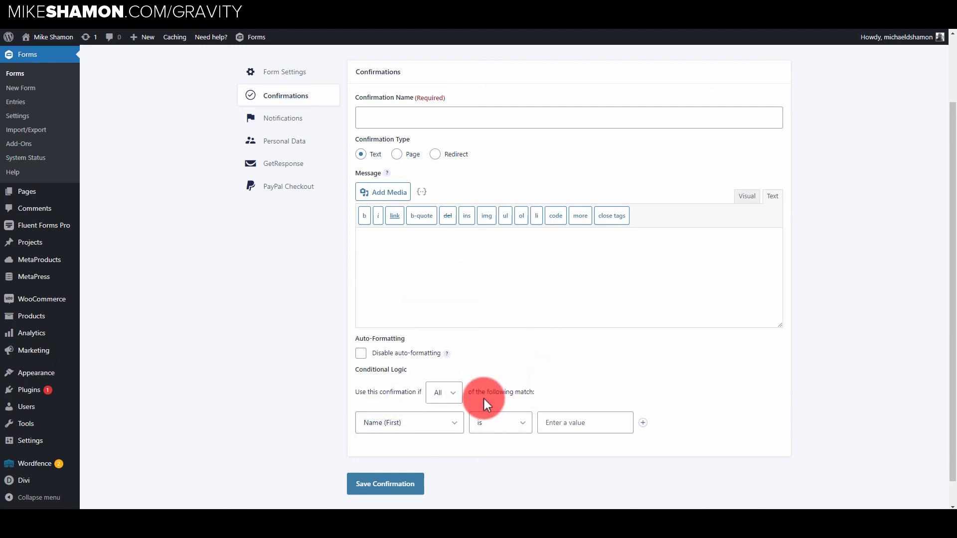
- Set the new confirmation's type to Redirect and look at its name and redirect URL fields
{"action": "left_click", "coordinate": [434, 154]}
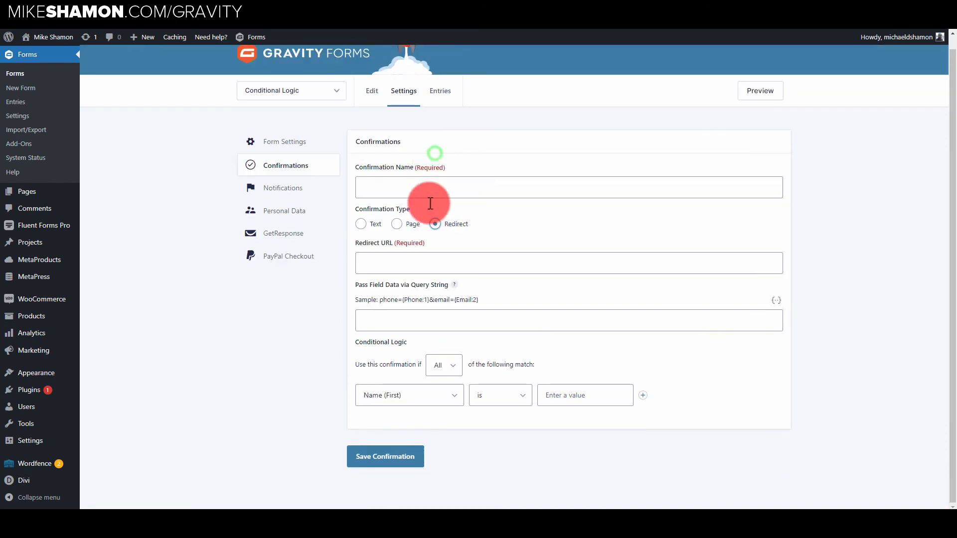
{"action": "left_click", "coordinate": [452, 196]}
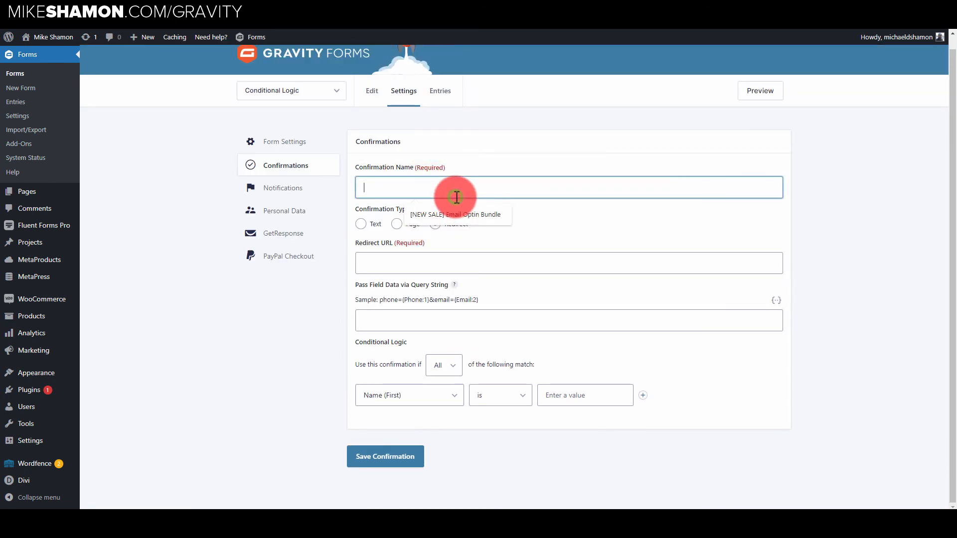
{"action": "left_click", "coordinate": [628, 232]}
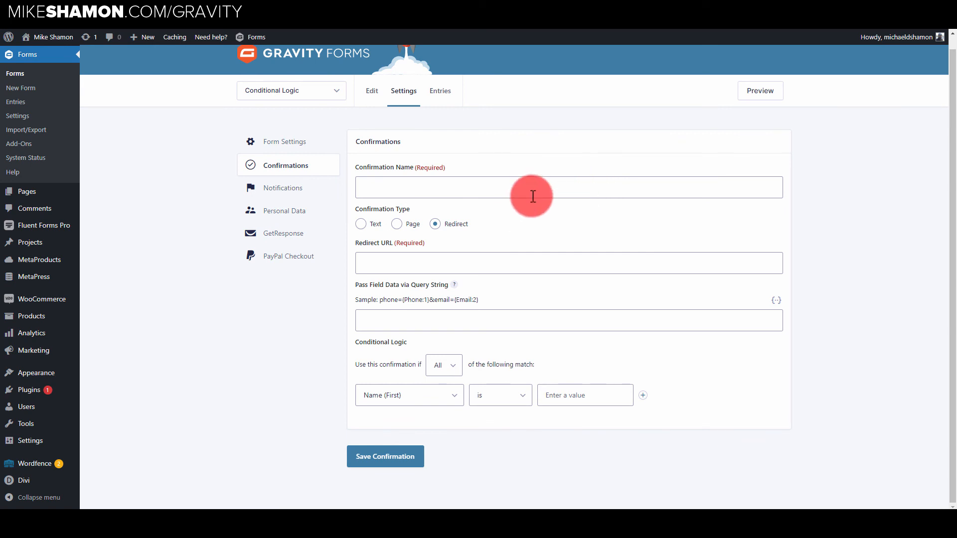
{"action": "left_click", "coordinate": [437, 262]}
{"action": "left_click", "coordinate": [569, 234]}
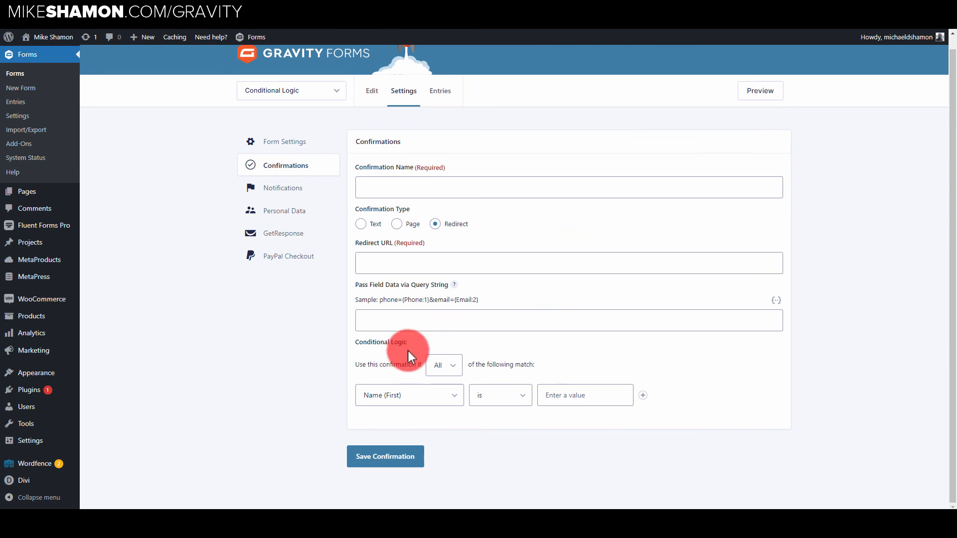
- Make the confirmation apply only if Location is Location B, and open the form's GetResponse settings
{"action": "left_click", "coordinate": [448, 394]}
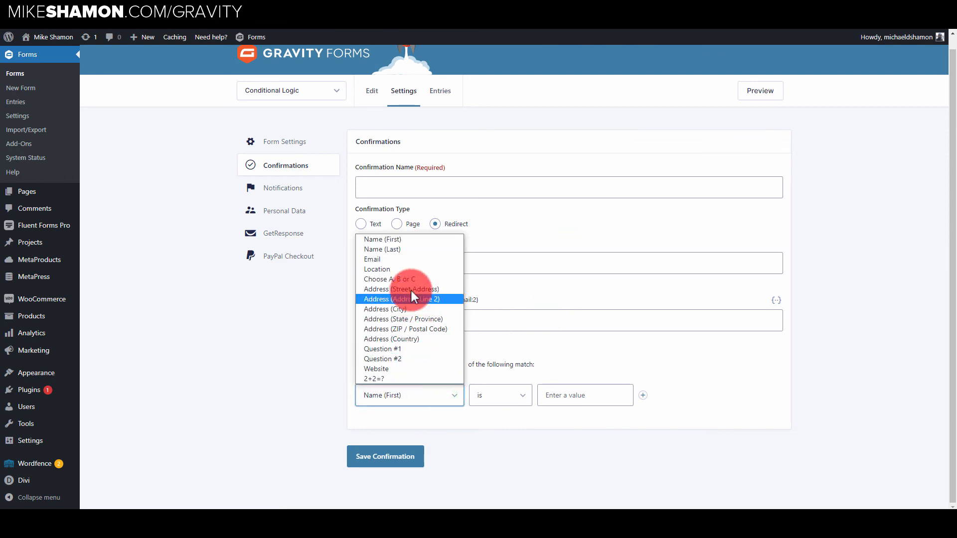
{"action": "left_click", "coordinate": [413, 270]}
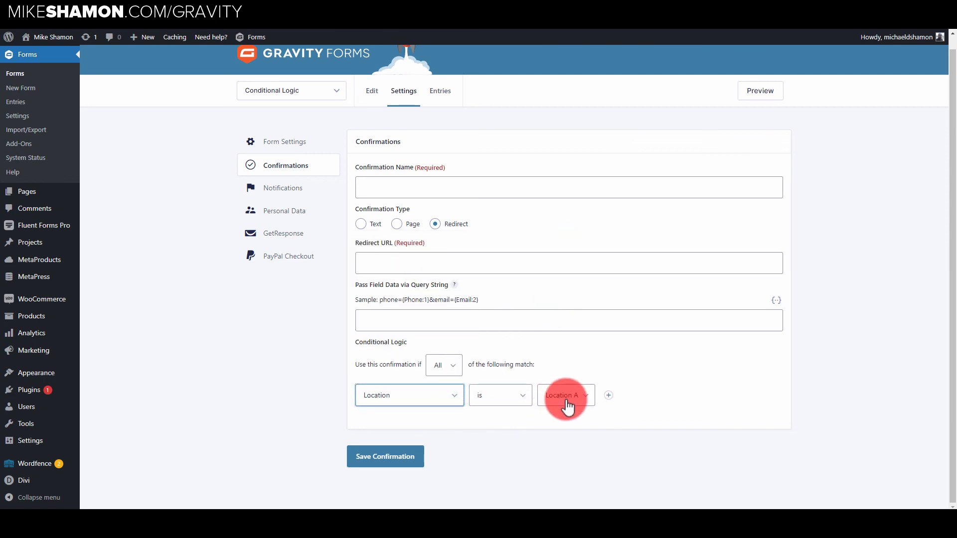
{"action": "left_click", "coordinate": [565, 406]}
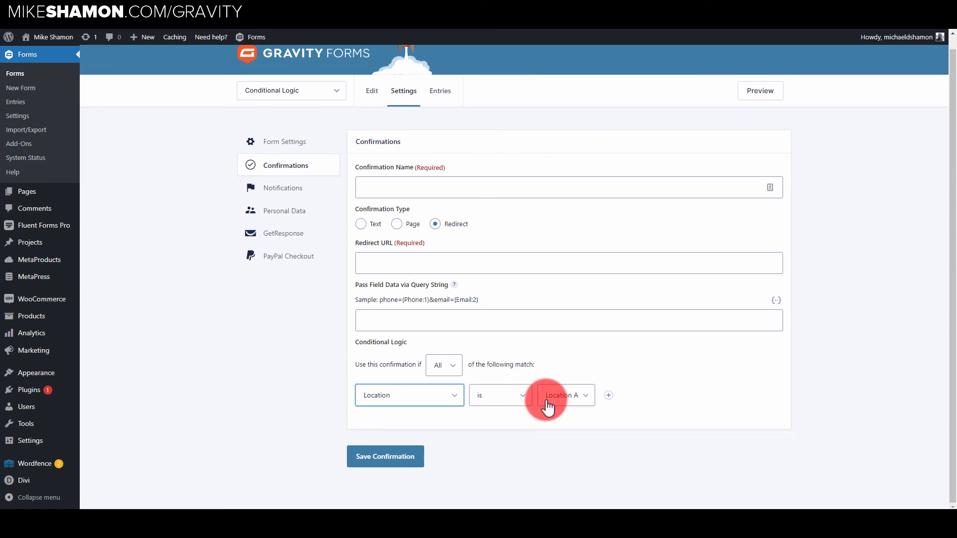
{"action": "left_click", "coordinate": [559, 415]}
{"action": "left_click", "coordinate": [508, 197]}
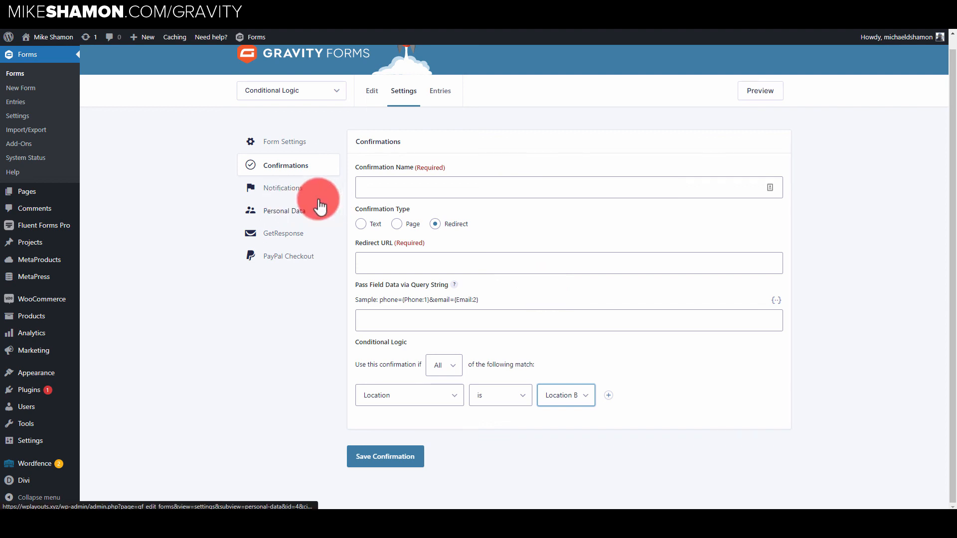
{"action": "left_click", "coordinate": [285, 233]}
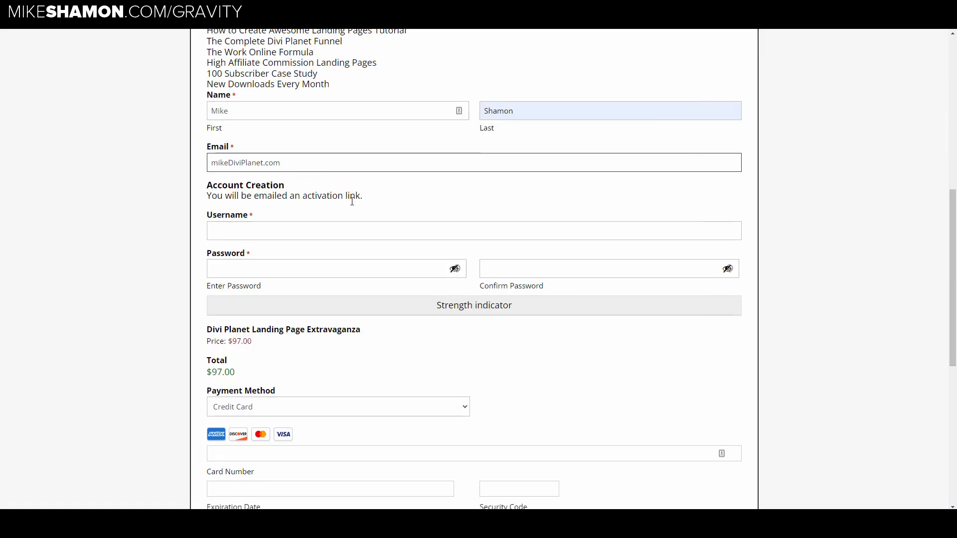
- Add the missing @ to the email address on the Divi Planet Landing Page Extravaganza checkout form
{"action": "type", "text": "@"}
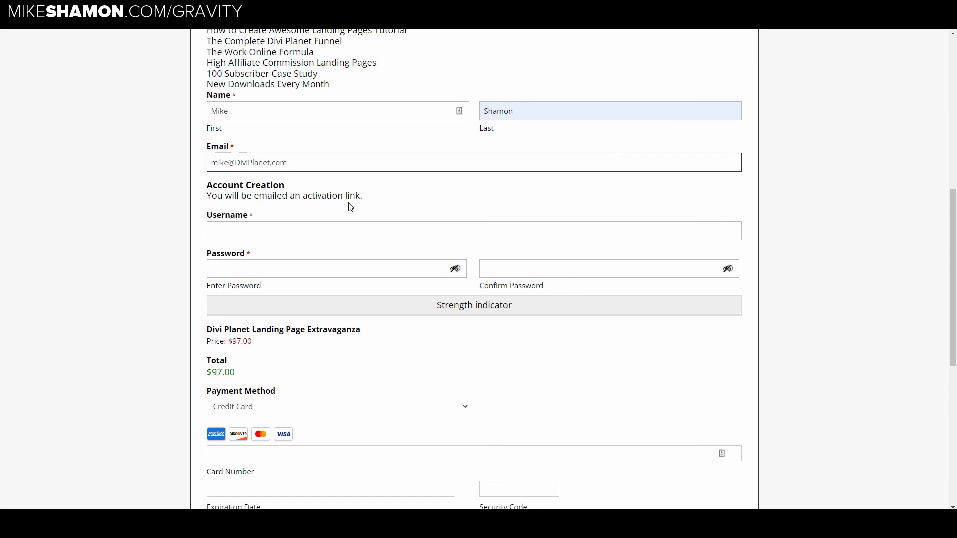